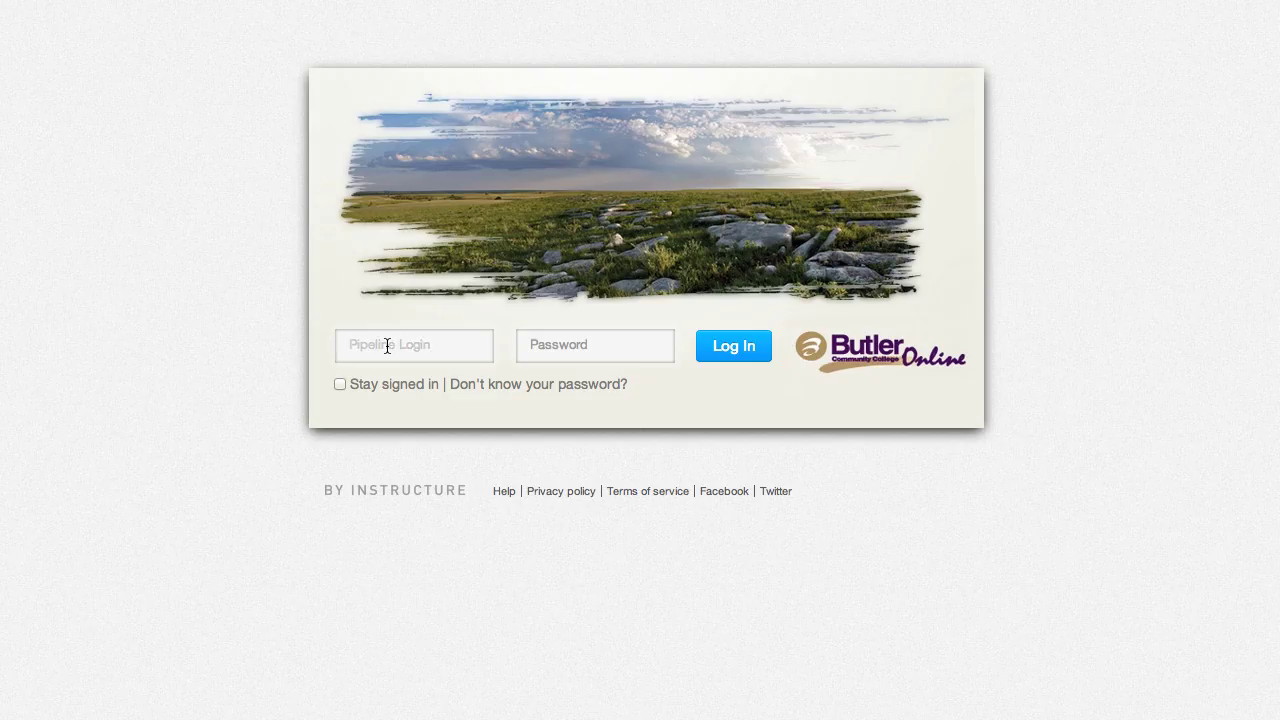
- Fill the Canvas login page with the browser's saved username and password
{"action": "key", "text": "Down"}
{"action": "key", "text": "Return"}
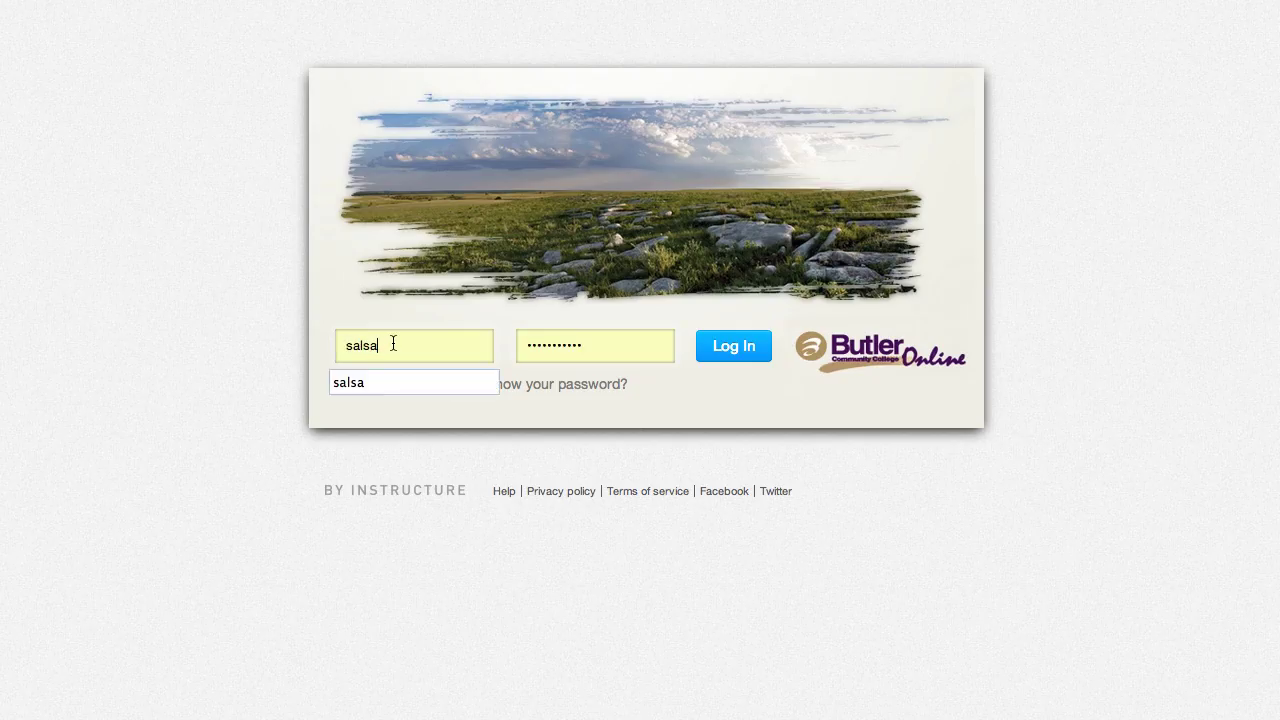
- Log in to Canvas, go to the course's Syllabus page, and launch Edit My SALSA Syllabus
{"action": "left_click", "coordinate": [737, 358]}
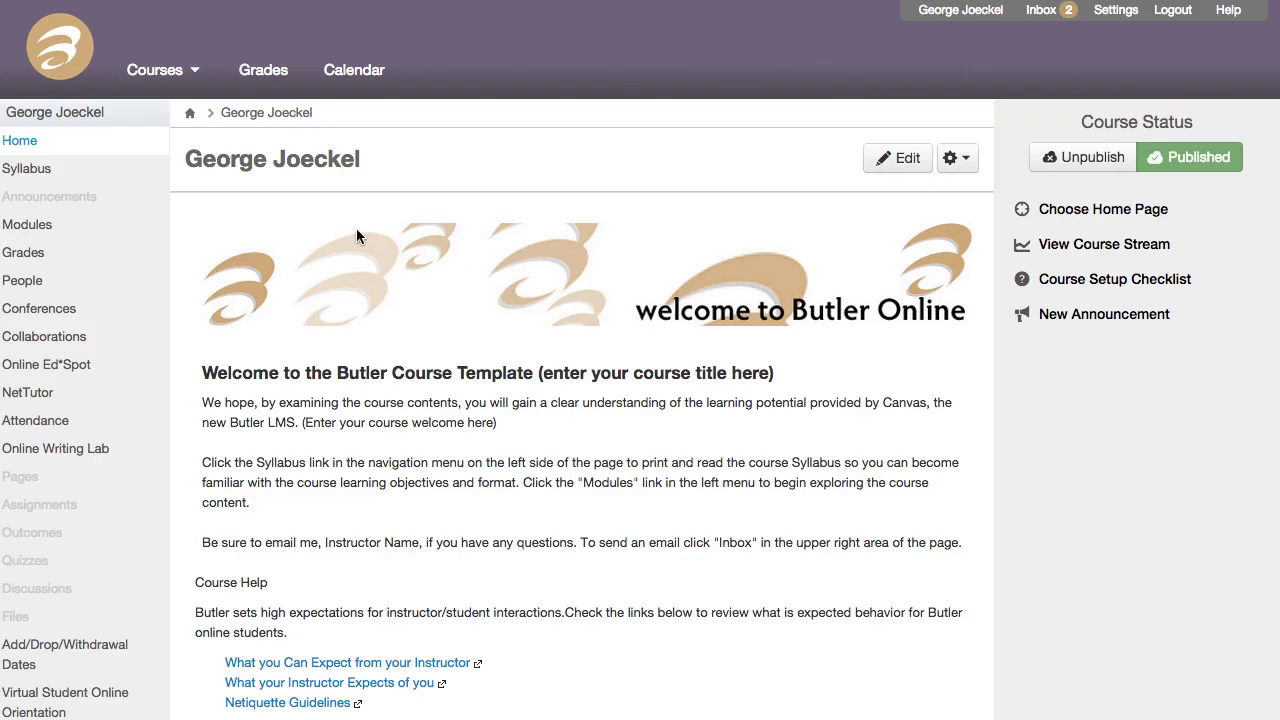
{"action": "left_click", "coordinate": [85, 178]}
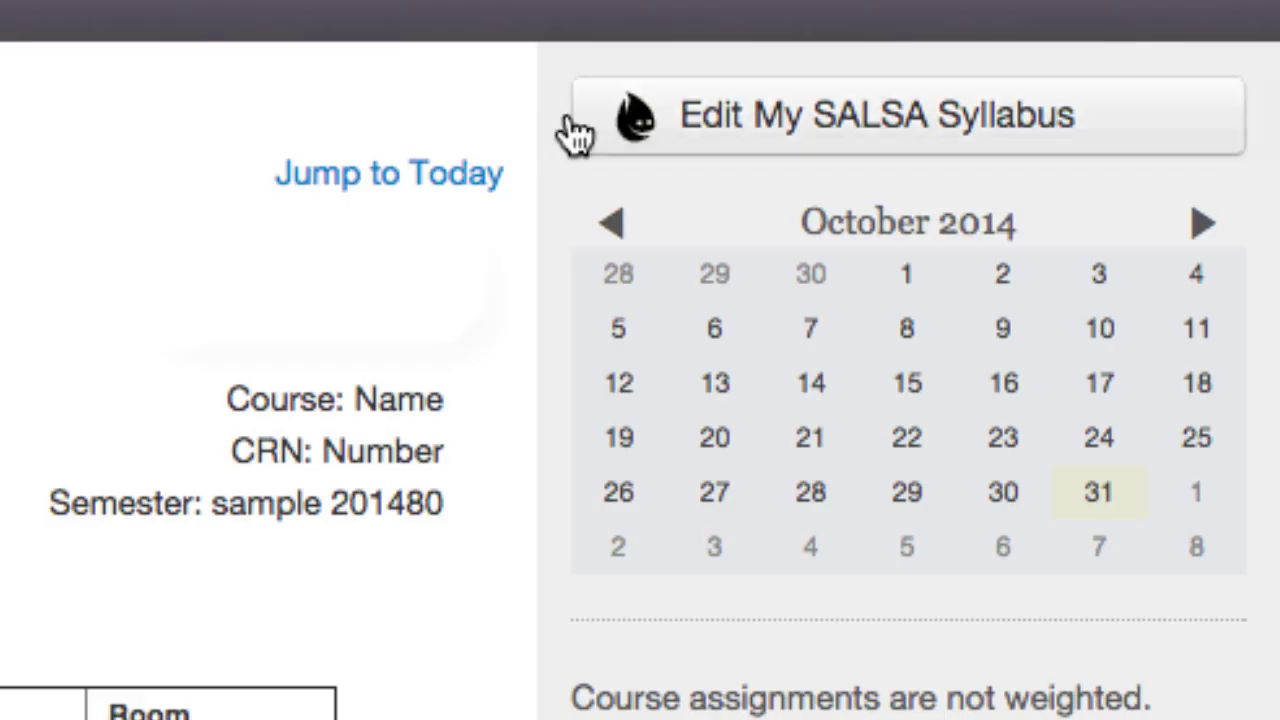
{"action": "left_click", "coordinate": [686, 130]}
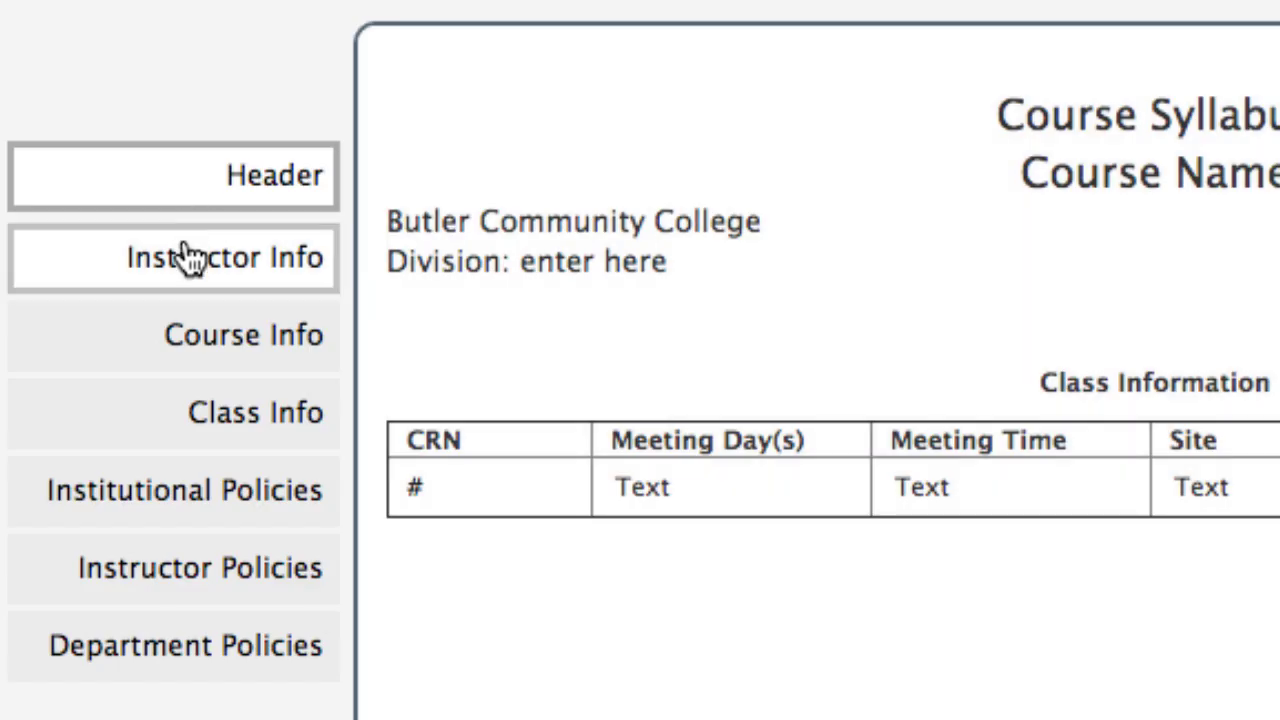
- View Instructor, Course and Class Information, then Institutional, Instructor and Departmental Policies
{"action": "left_click", "coordinate": [190, 257]}
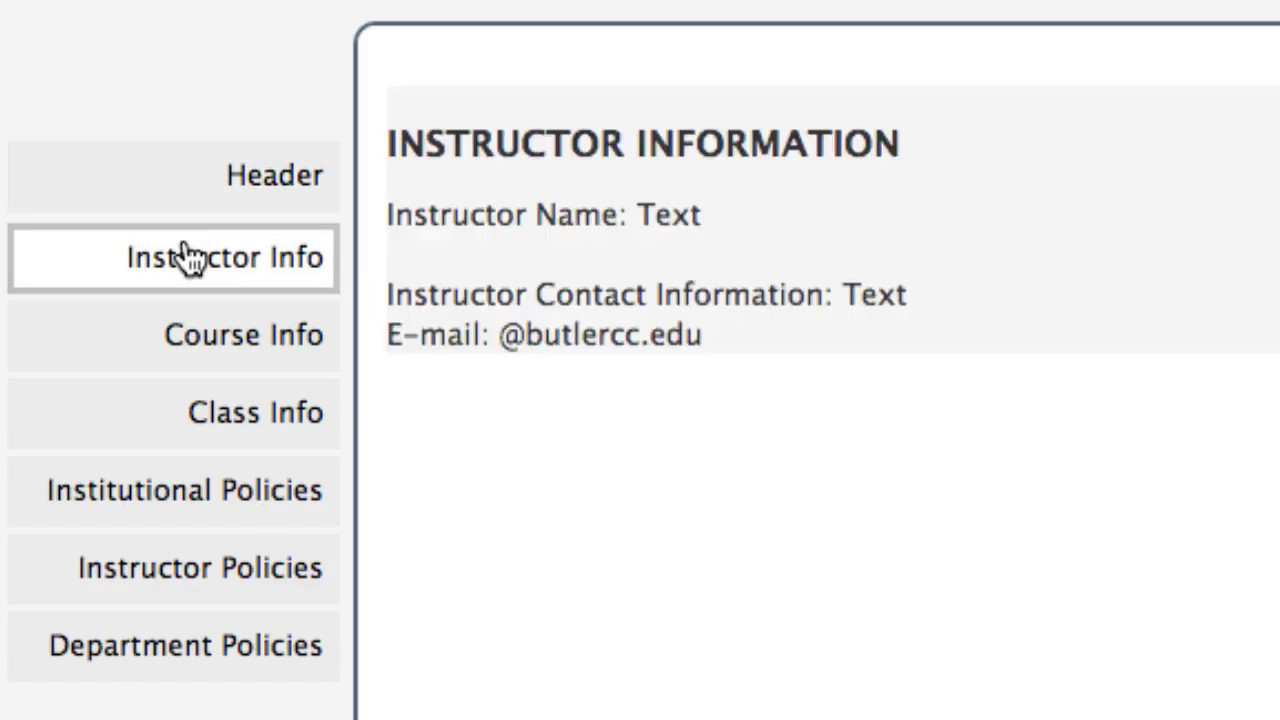
{"action": "left_click", "coordinate": [190, 336]}
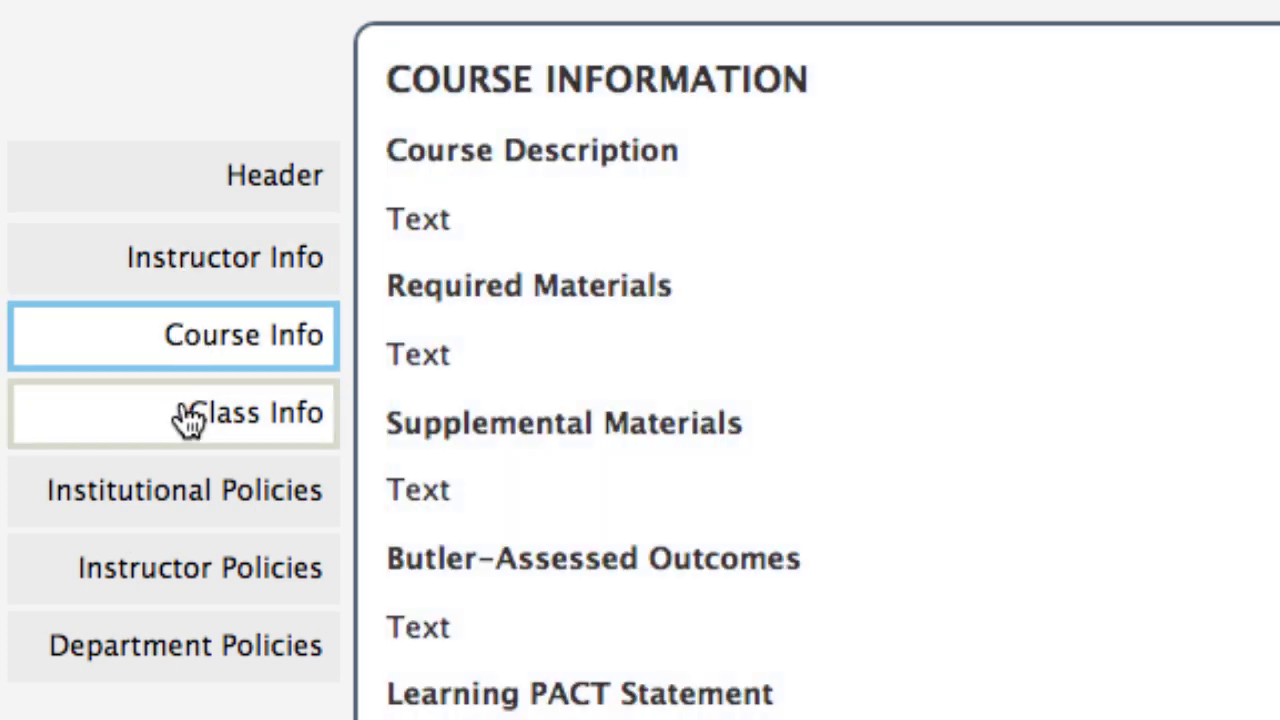
{"action": "left_click", "coordinate": [190, 420]}
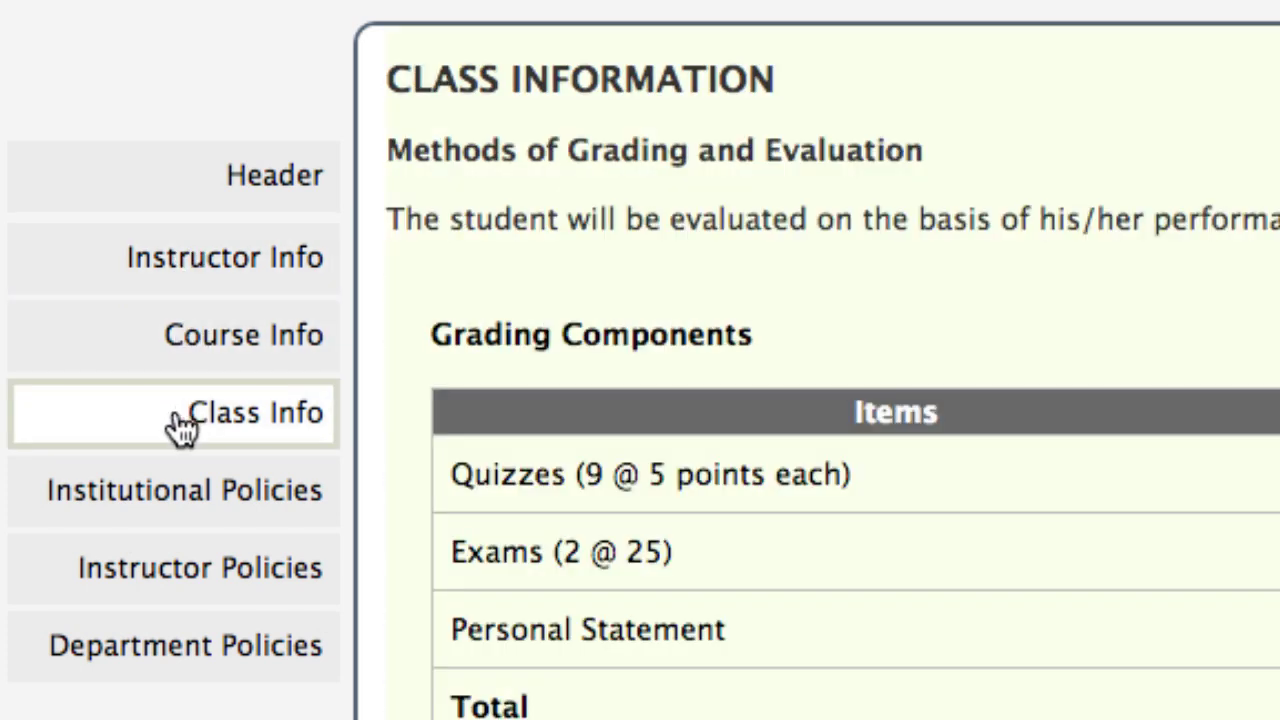
{"action": "left_click", "coordinate": [188, 500]}
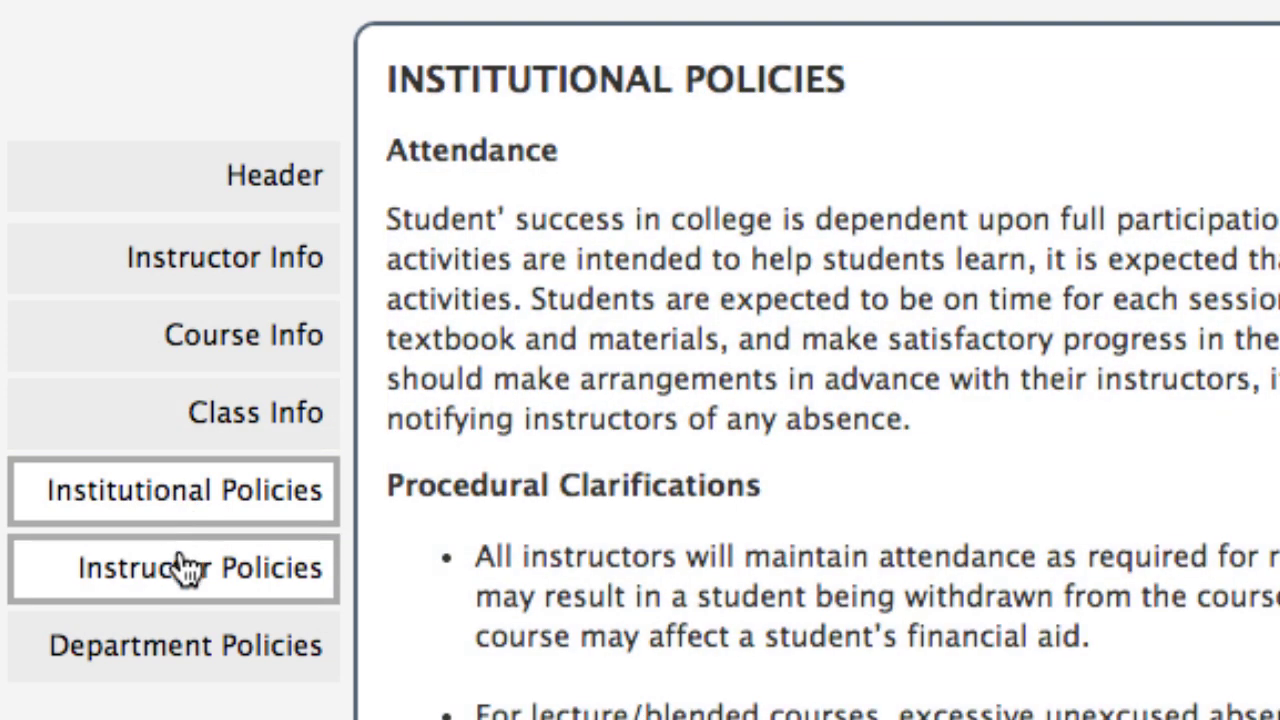
{"action": "left_click", "coordinate": [183, 585]}
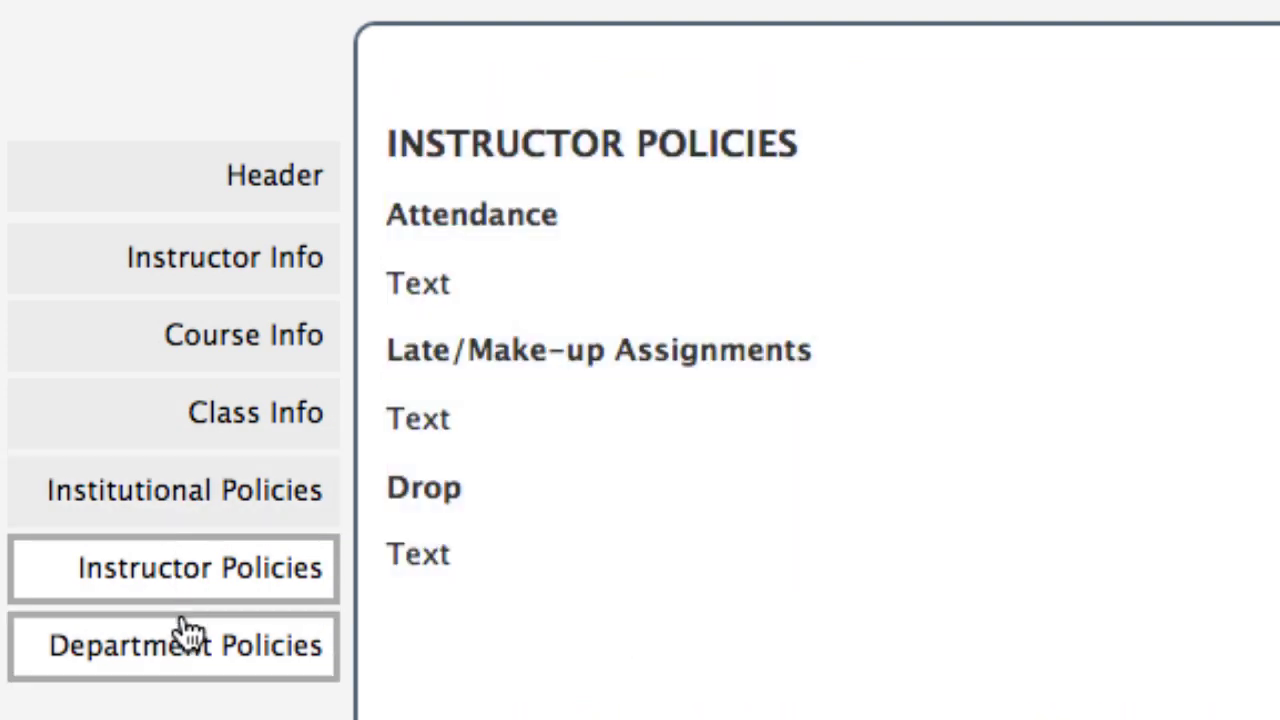
{"action": "left_click", "coordinate": [188, 660]}
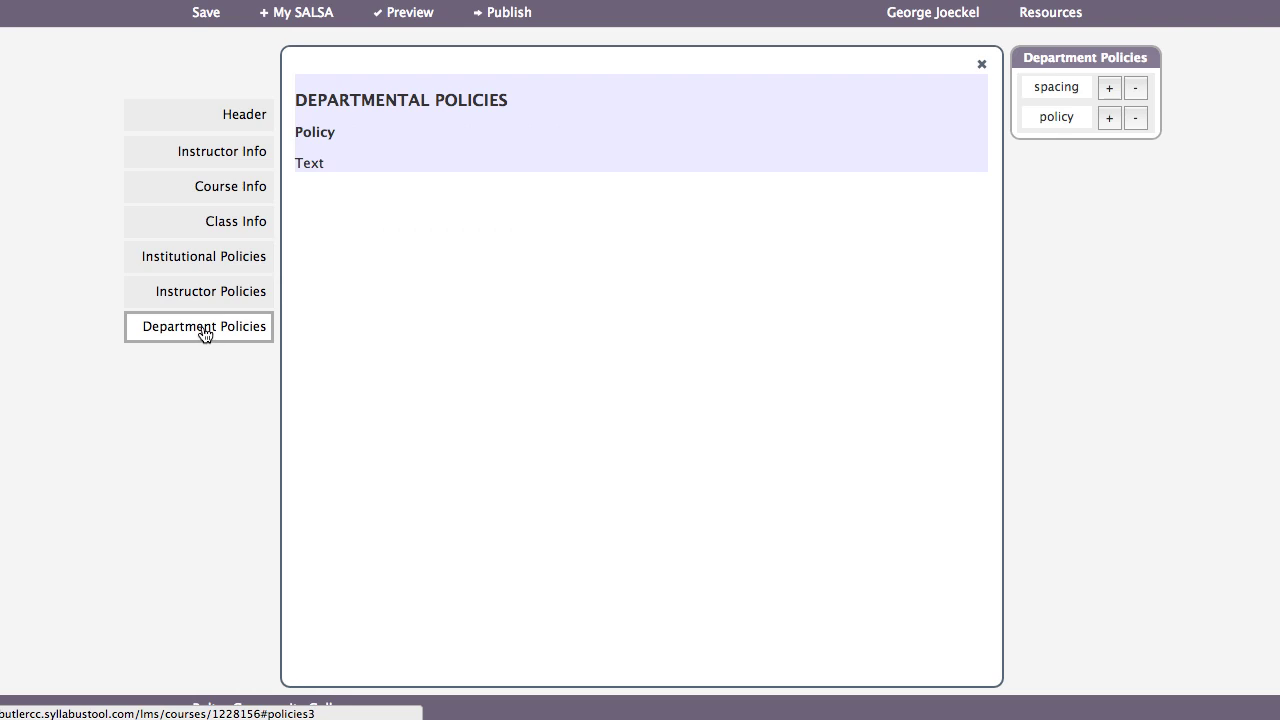
- Title the syllabus header 'ED222: Technology in the Classroom'
{"action": "left_click", "coordinate": [225, 120]}
{"action": "left_click", "coordinate": [641, 113]}
{"action": "type", "text": "ED"}
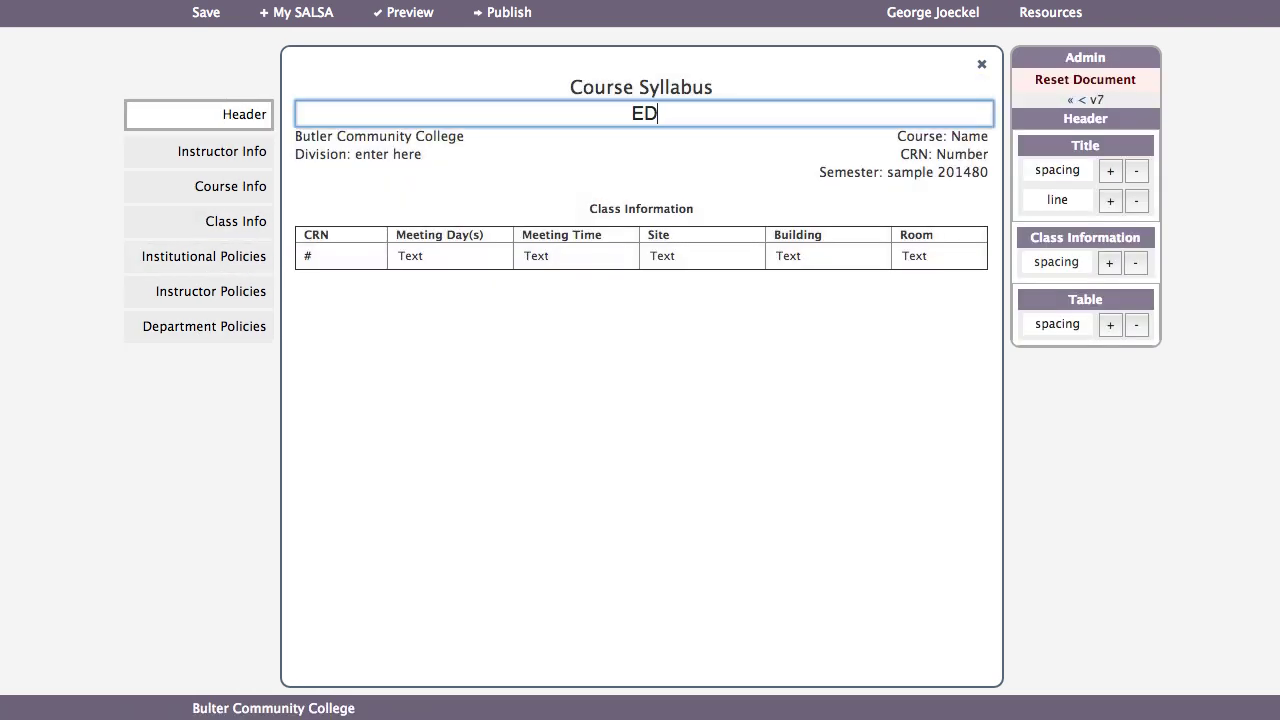
{"action": "type", "text": "222: Technolo"}
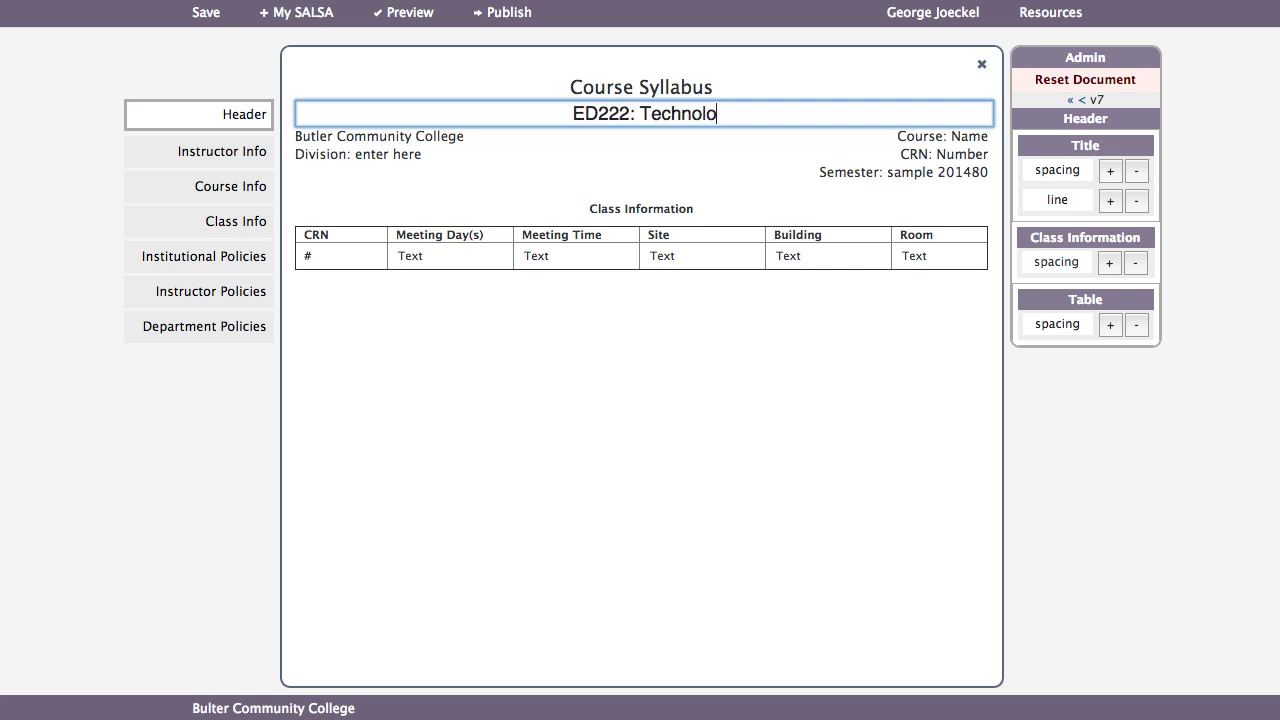
{"action": "type", "text": "gy in the Classroom"}
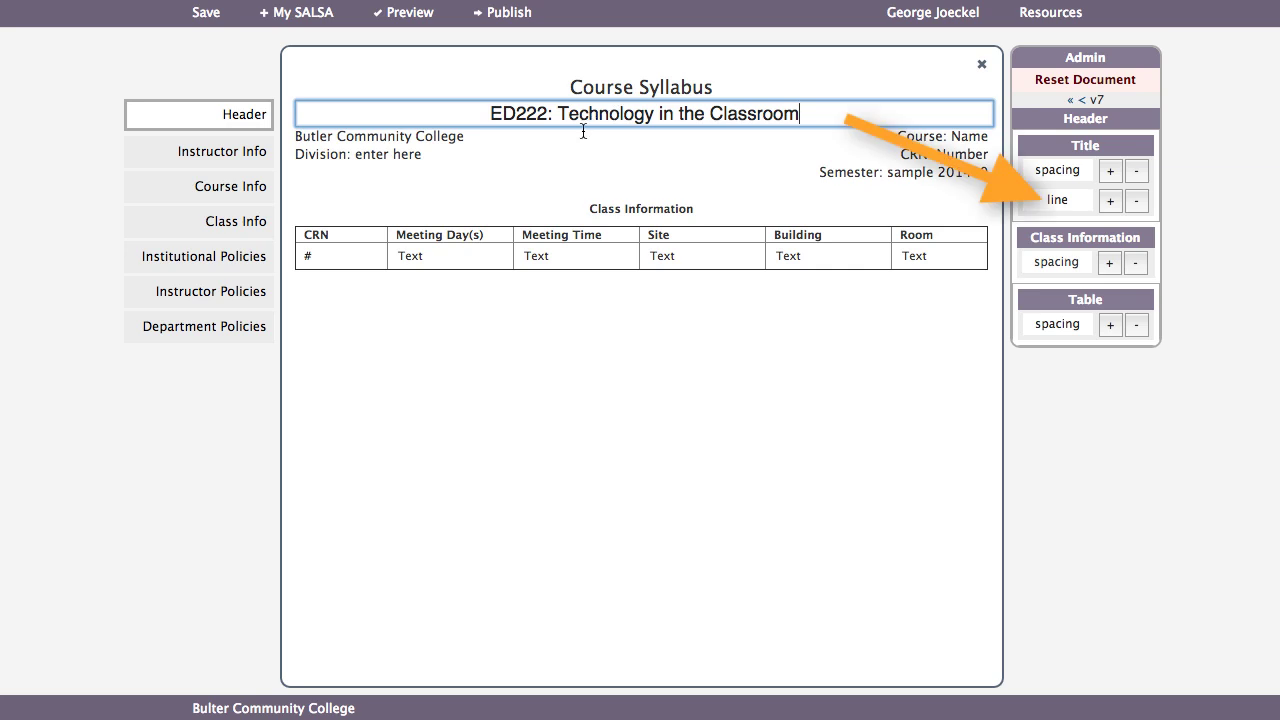
- Replace the Division placeholder with 'Math, Science and Education'
{"action": "left_click", "coordinate": [424, 157]}
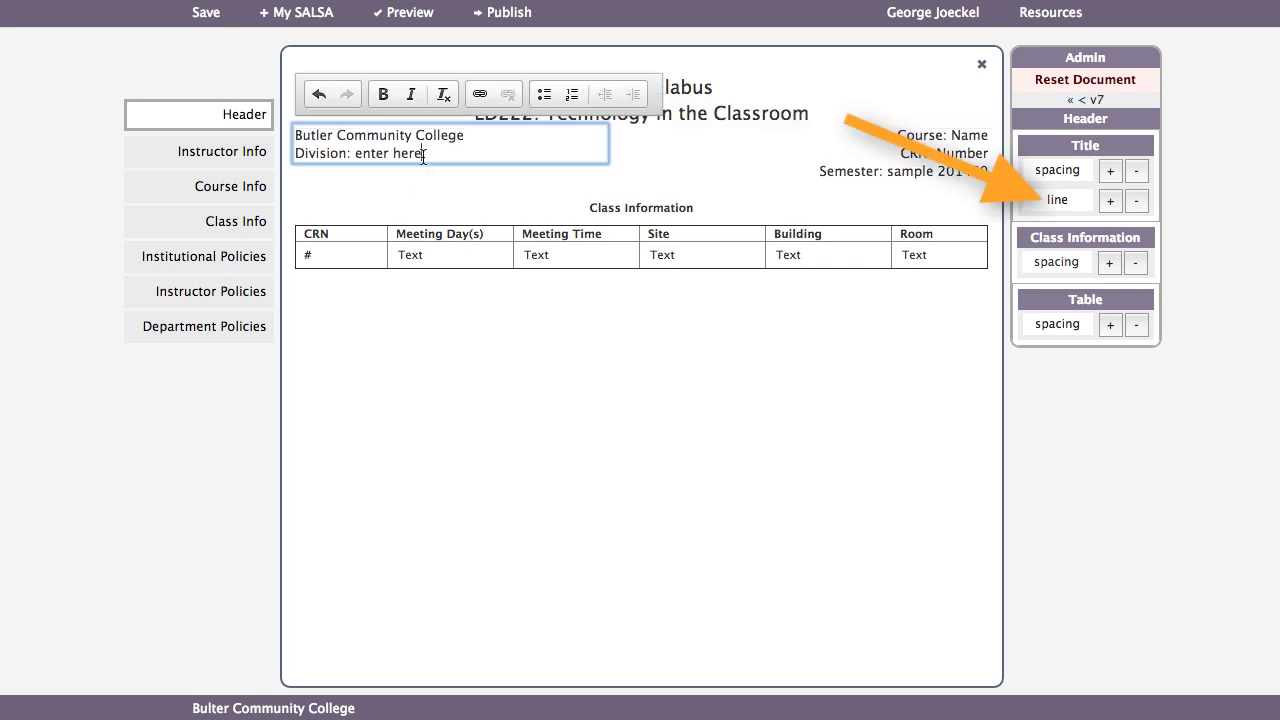
{"action": "left_click_drag", "start_coordinate": [424, 157], "coordinate": [357, 155]}
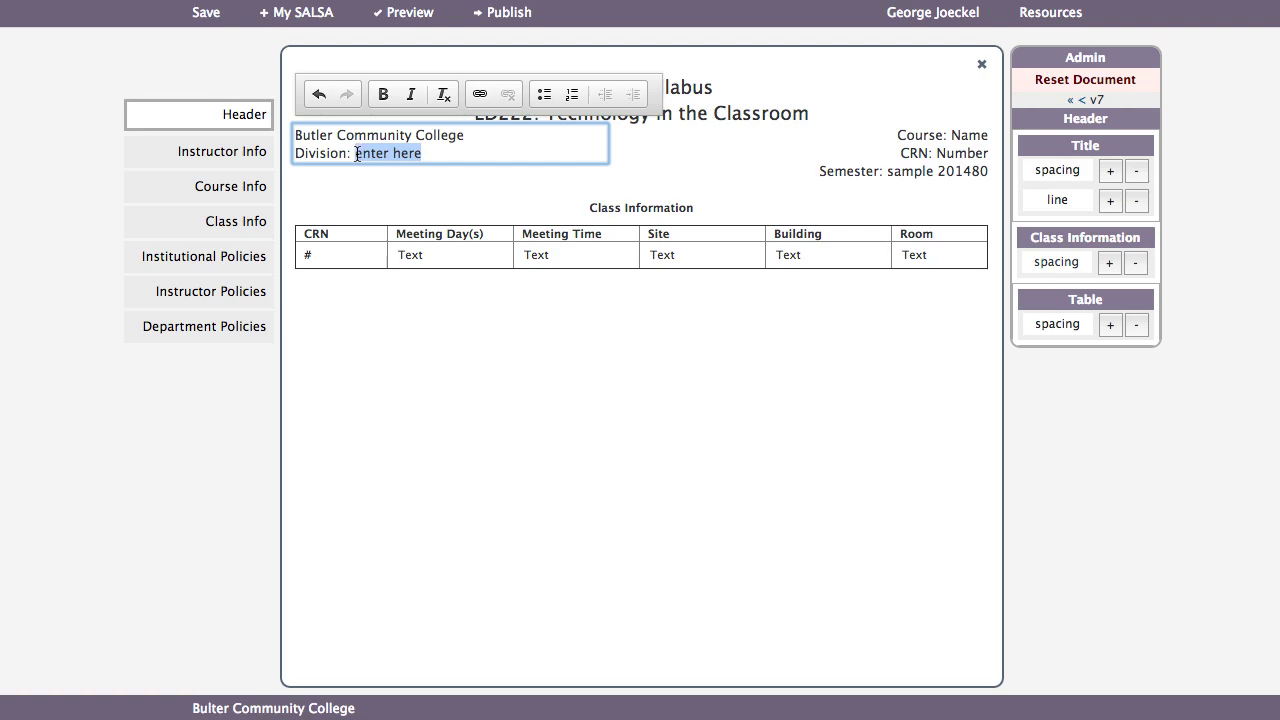
{"action": "type", "text": "Math, "}
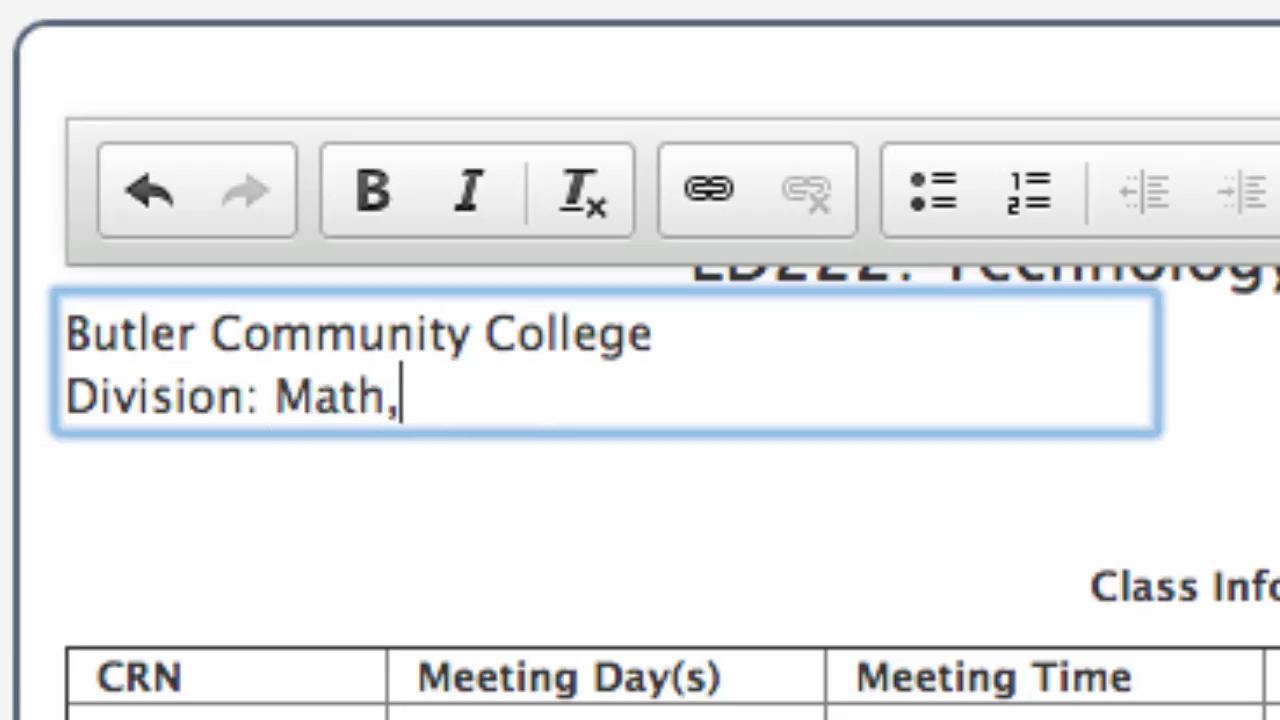
{"action": "type", "text": "Scien"}
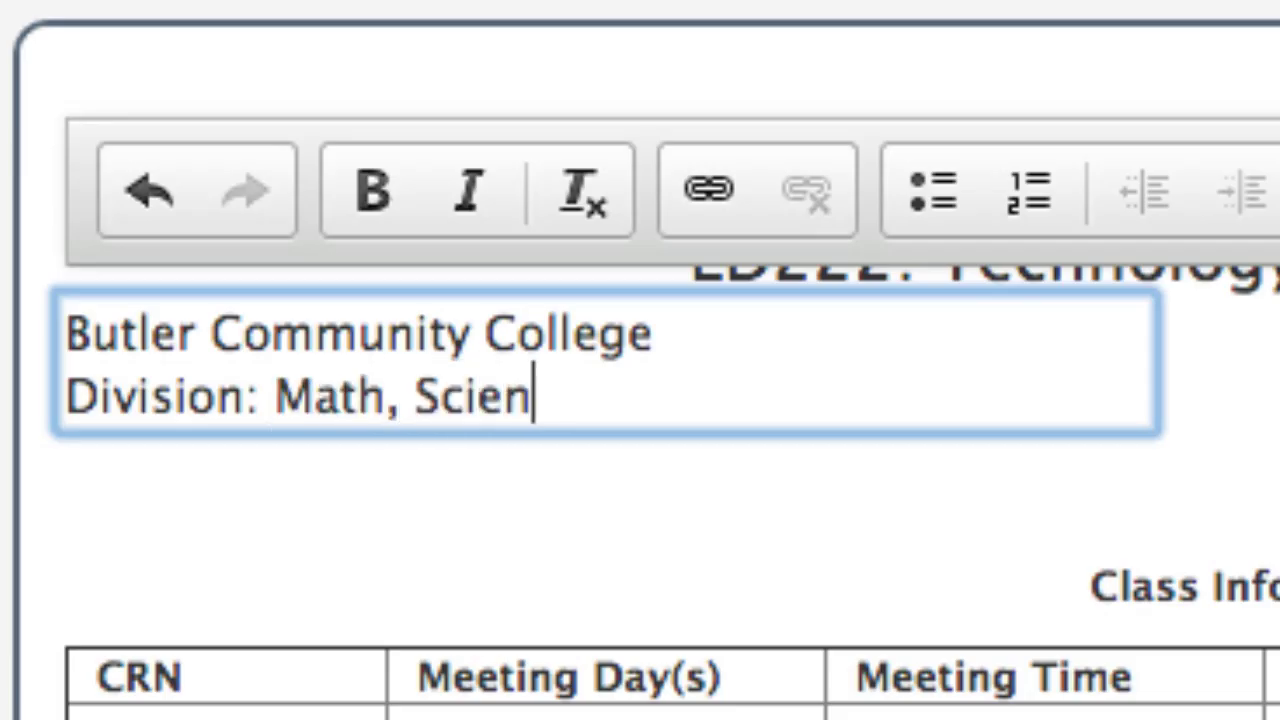
{"action": "type", "text": "ce and Educa"}
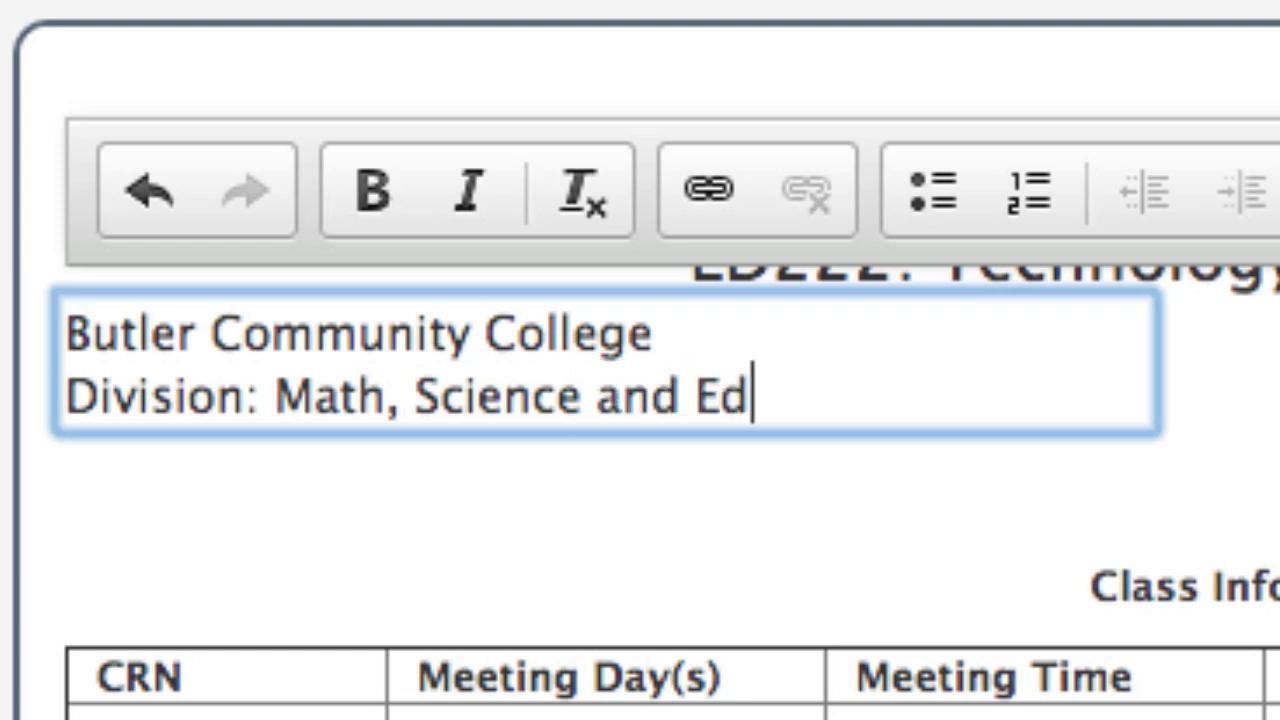
{"action": "type", "text": "tion"}
{"action": "left_click", "coordinate": [478, 490]}
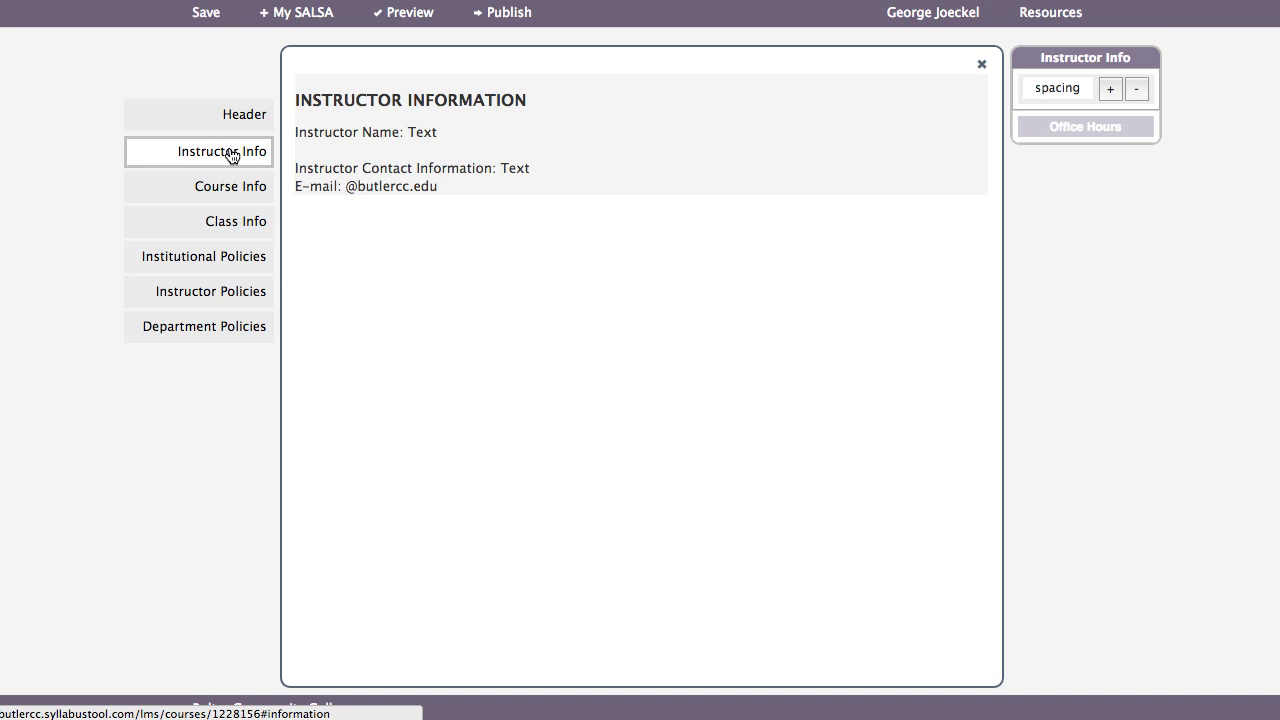
{"action": "left_click", "coordinate": [346, 186]}
{"action": "type", "text": "john.s"}
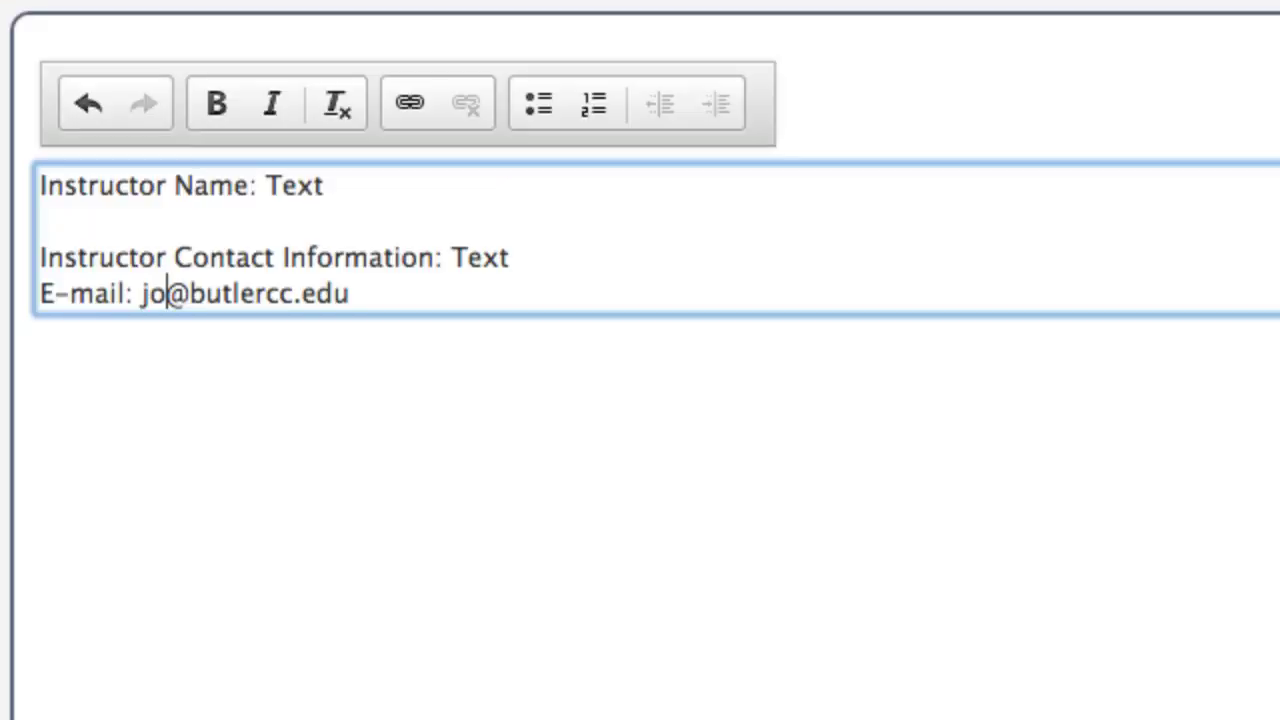
{"action": "type", "text": "mith"}
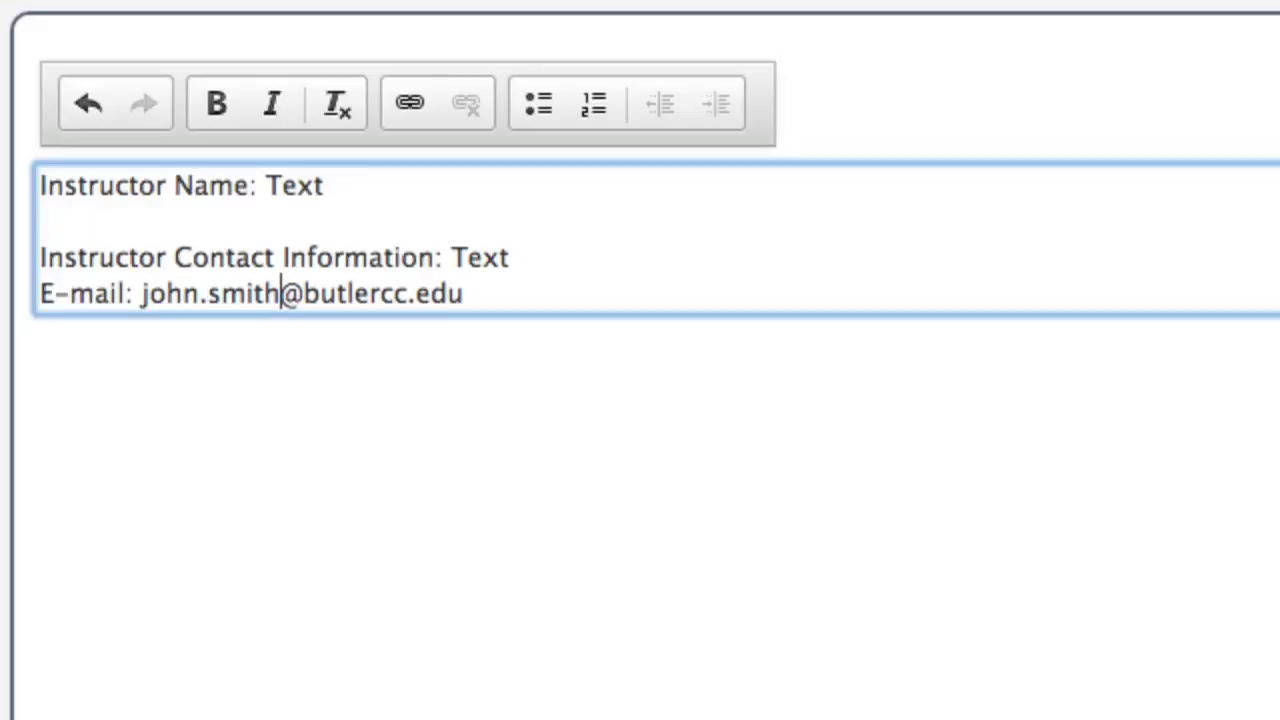
{"action": "left_click_drag", "start_coordinate": [468, 293], "coordinate": [142, 293]}
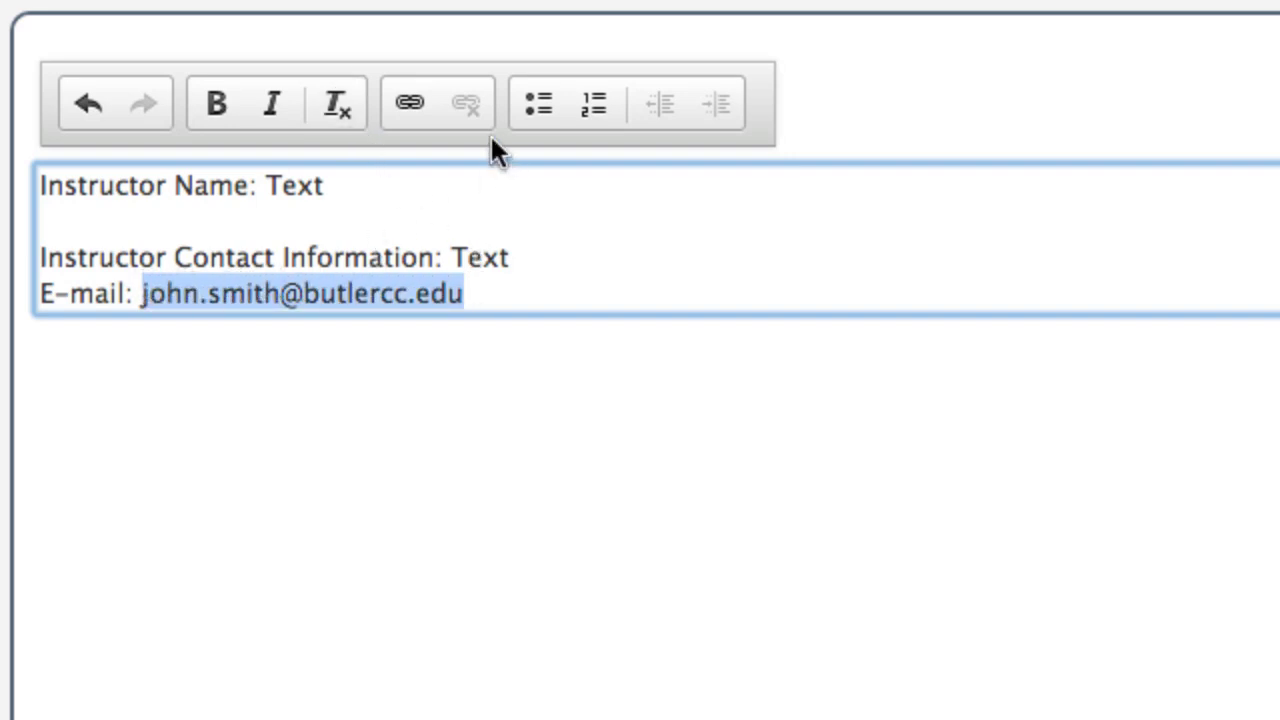
{"action": "left_click", "coordinate": [412, 101]}
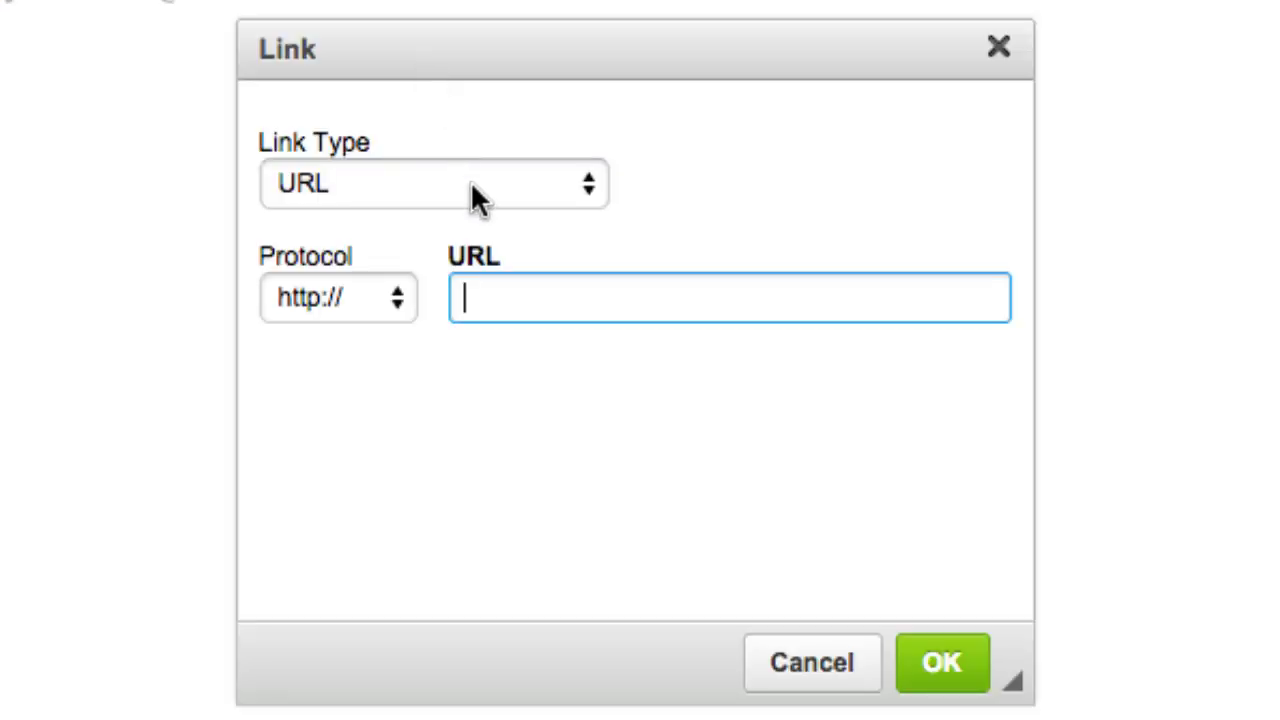
{"action": "left_click", "coordinate": [490, 184]}
{"action": "left_click", "coordinate": [447, 258]}
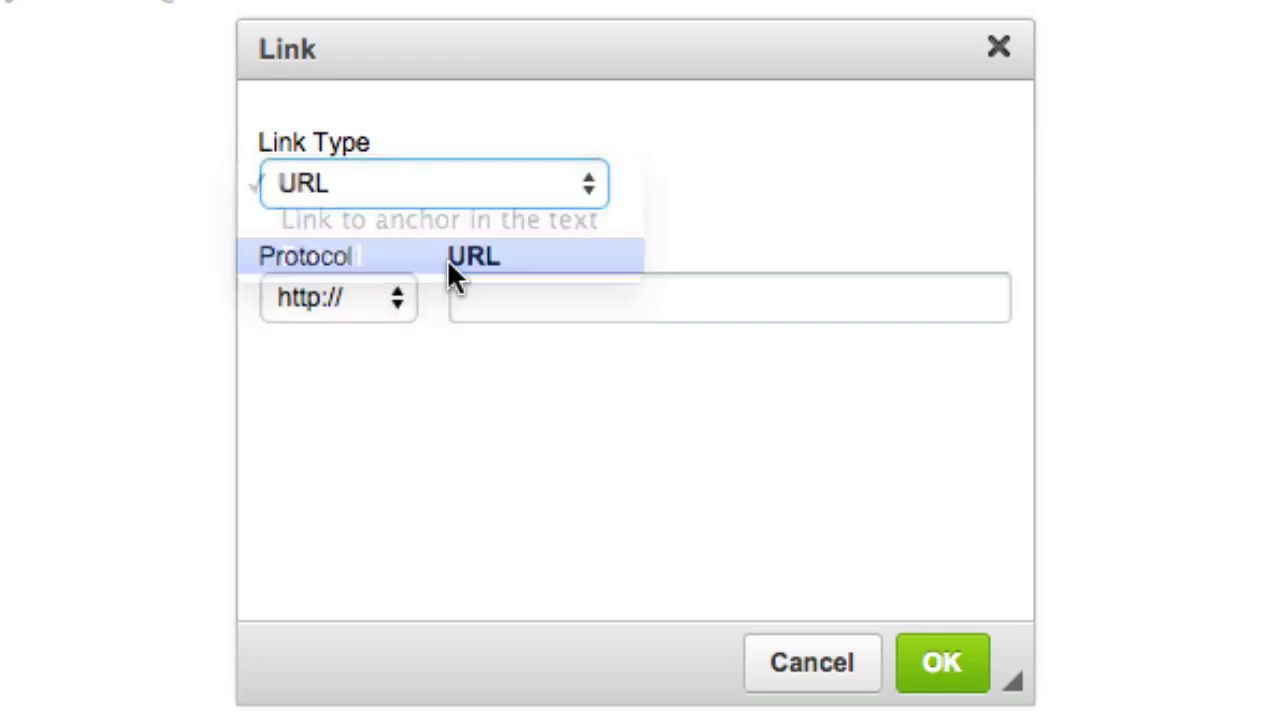
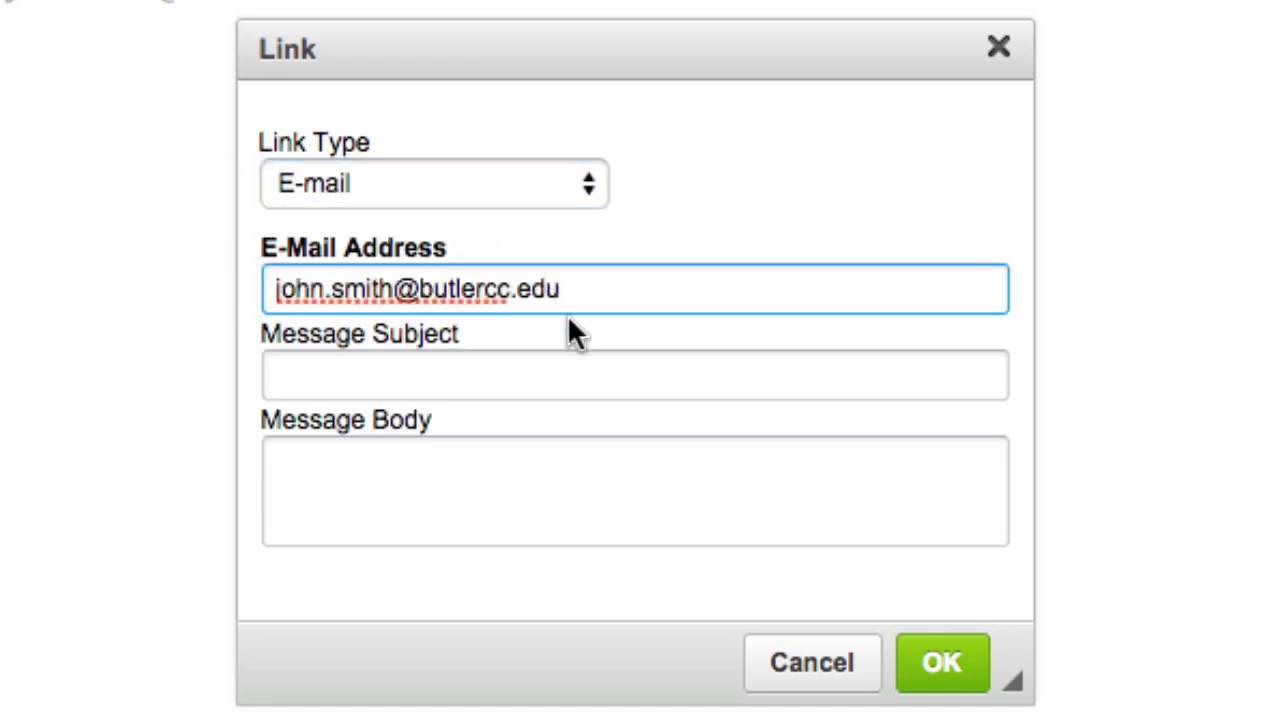
{"action": "left_click", "coordinate": [950, 676]}
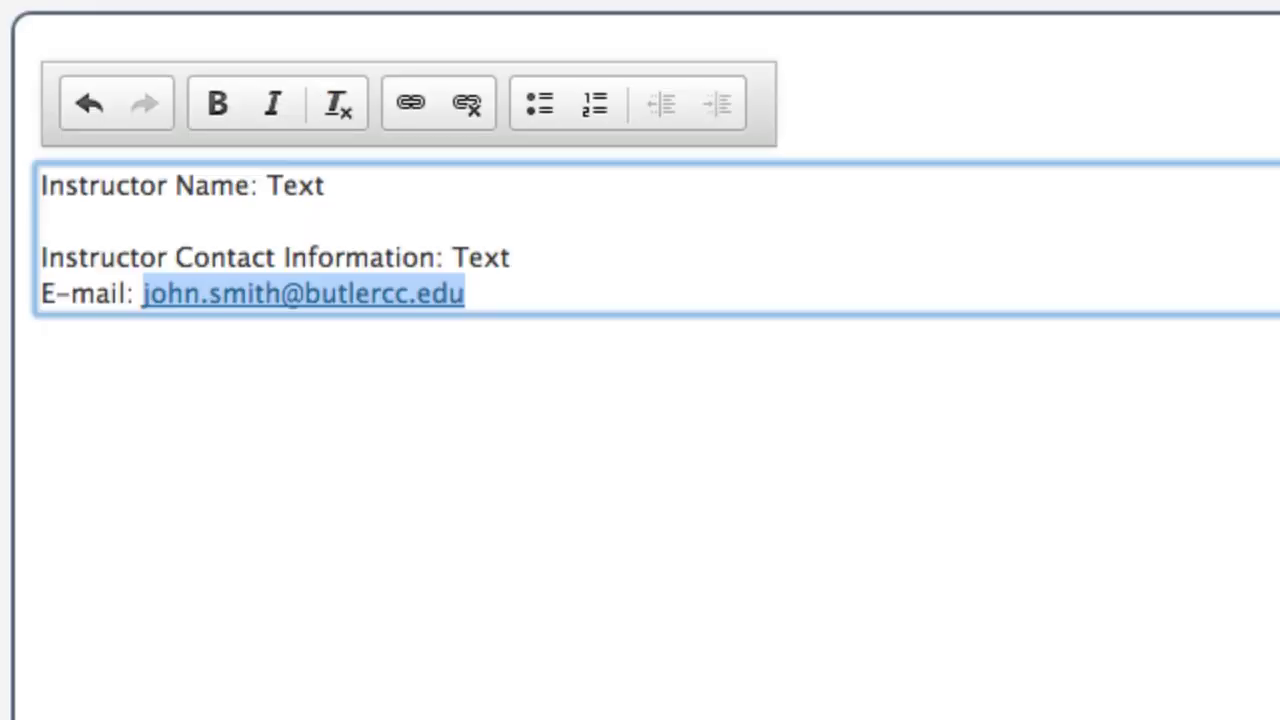
{"action": "left_click", "coordinate": [349, 503]}
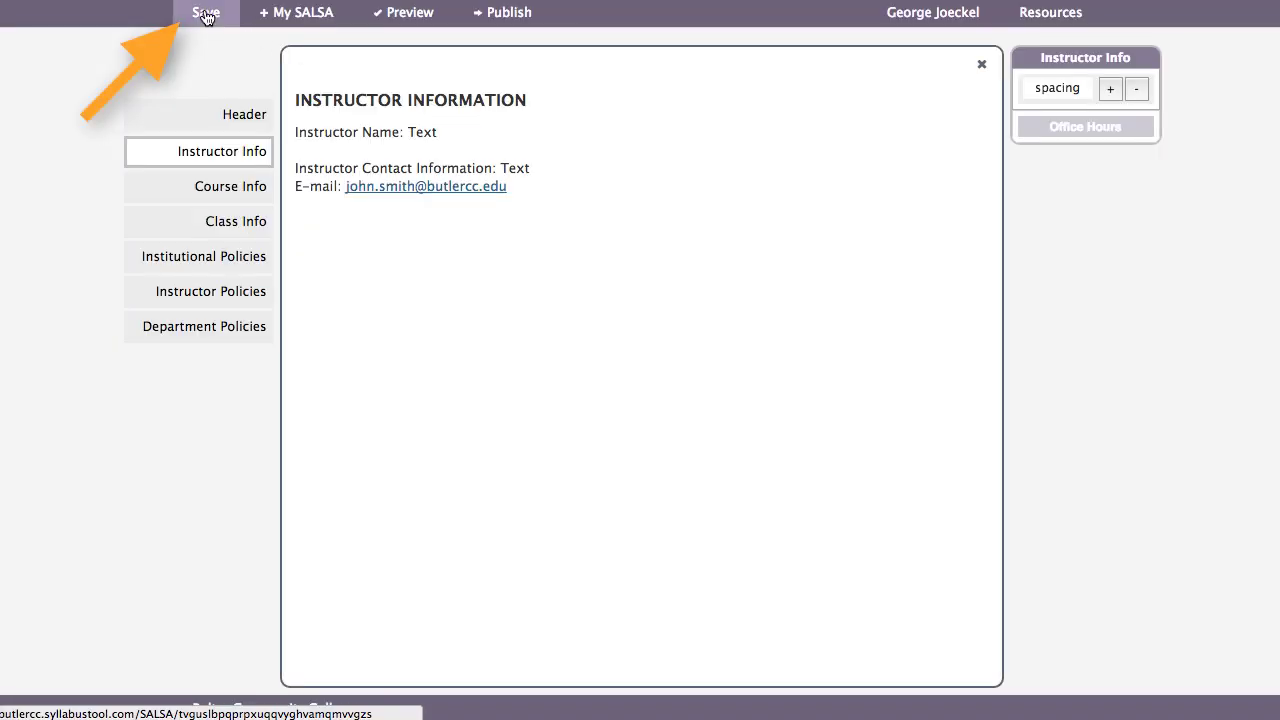
- Save the syllabus, then switch to the Course Information section
{"action": "left_click", "coordinate": [206, 15]}
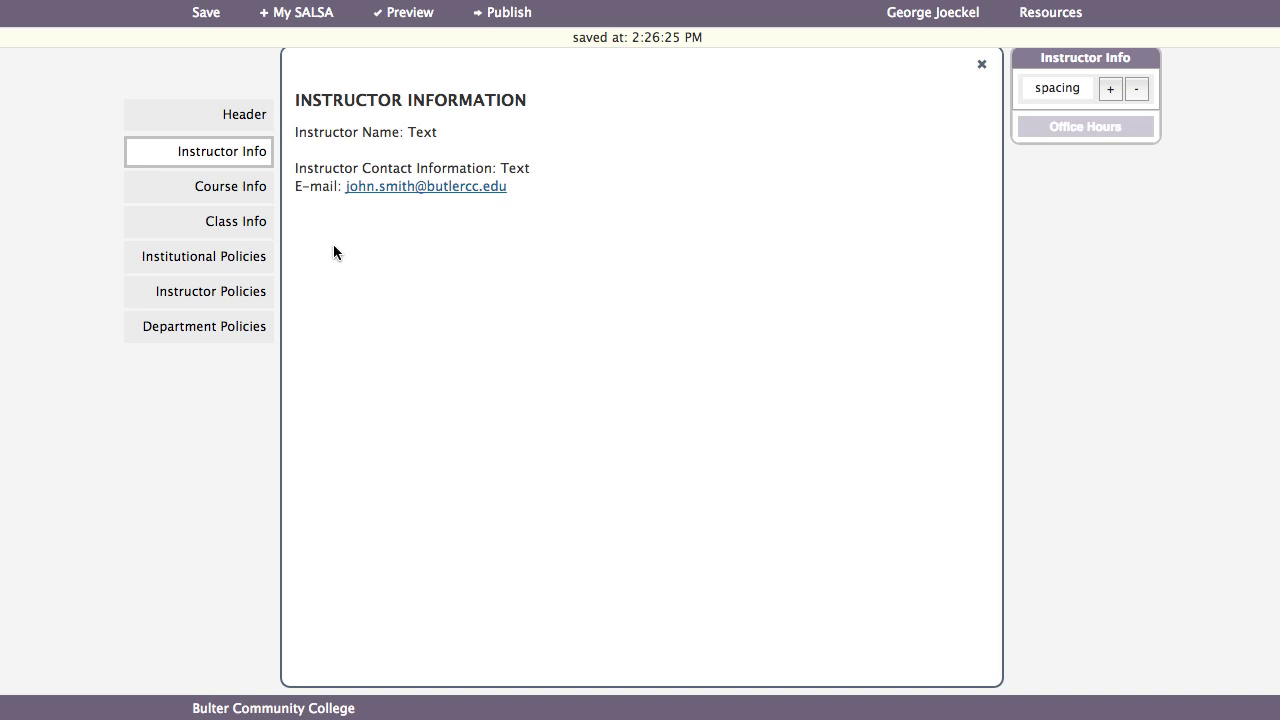
{"action": "left_click", "coordinate": [240, 188]}
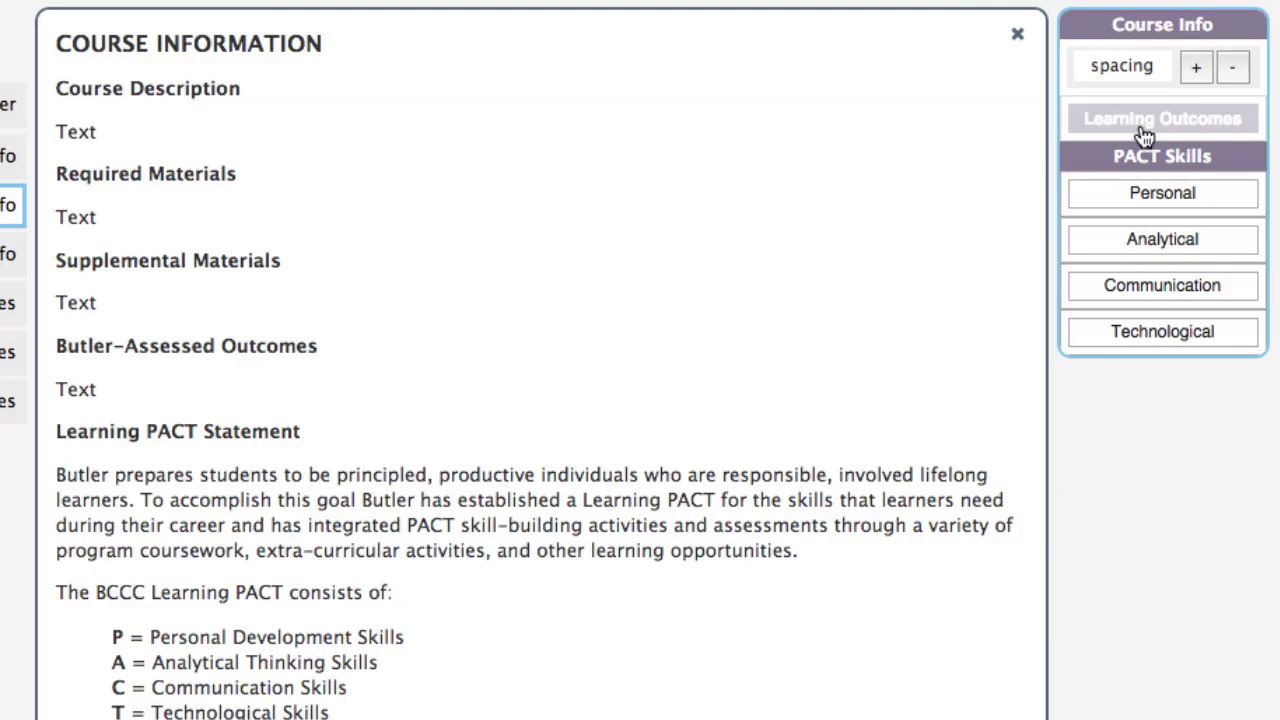
- Remove Analytical Thinking and Communication Skills, keeping Personal Development and Technological Skills
{"action": "left_click", "coordinate": [1160, 120]}
{"action": "left_click", "coordinate": [1160, 120]}
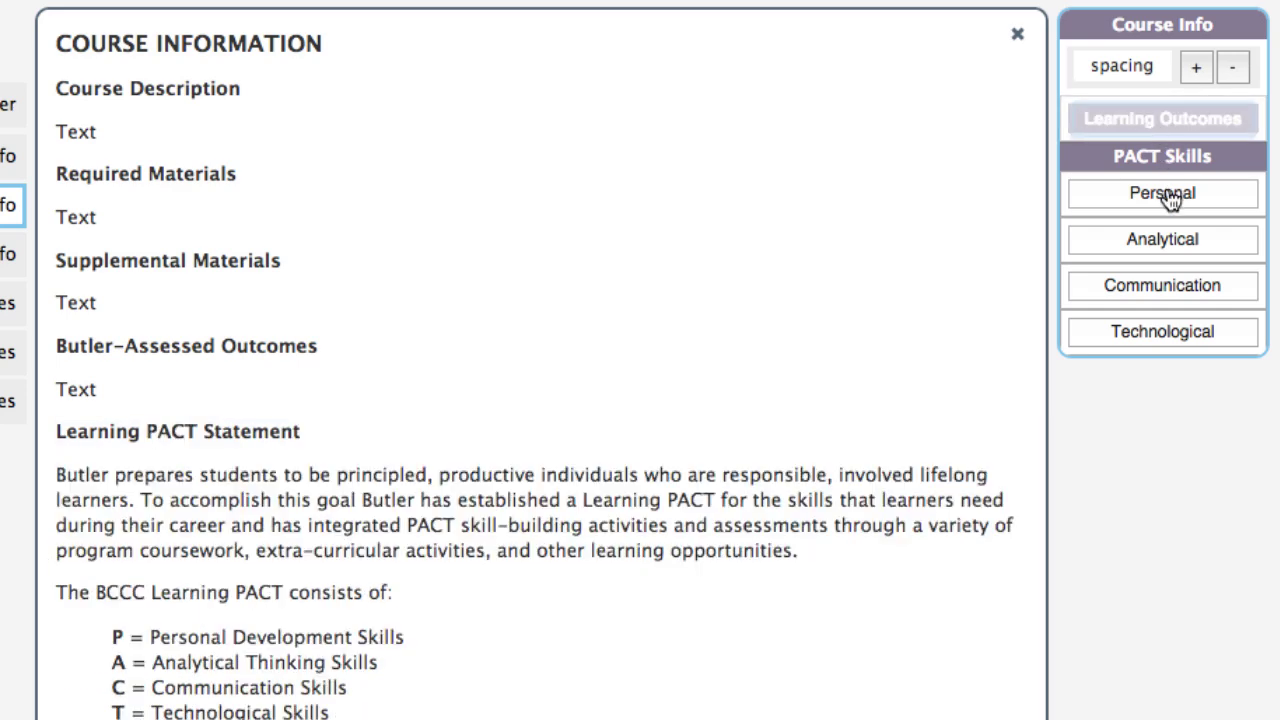
{"action": "scroll", "coordinate": [837, 223], "scroll_direction": "down", "scroll_amount": 5}
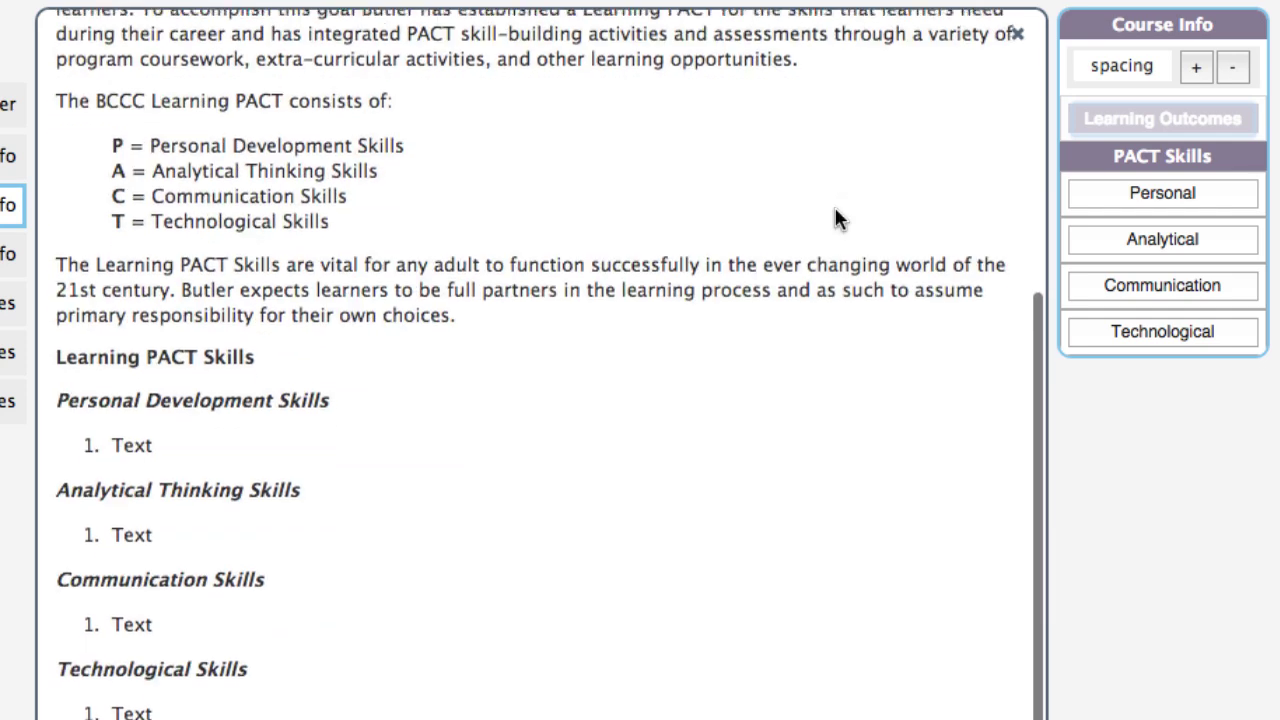
{"action": "left_click", "coordinate": [1175, 200]}
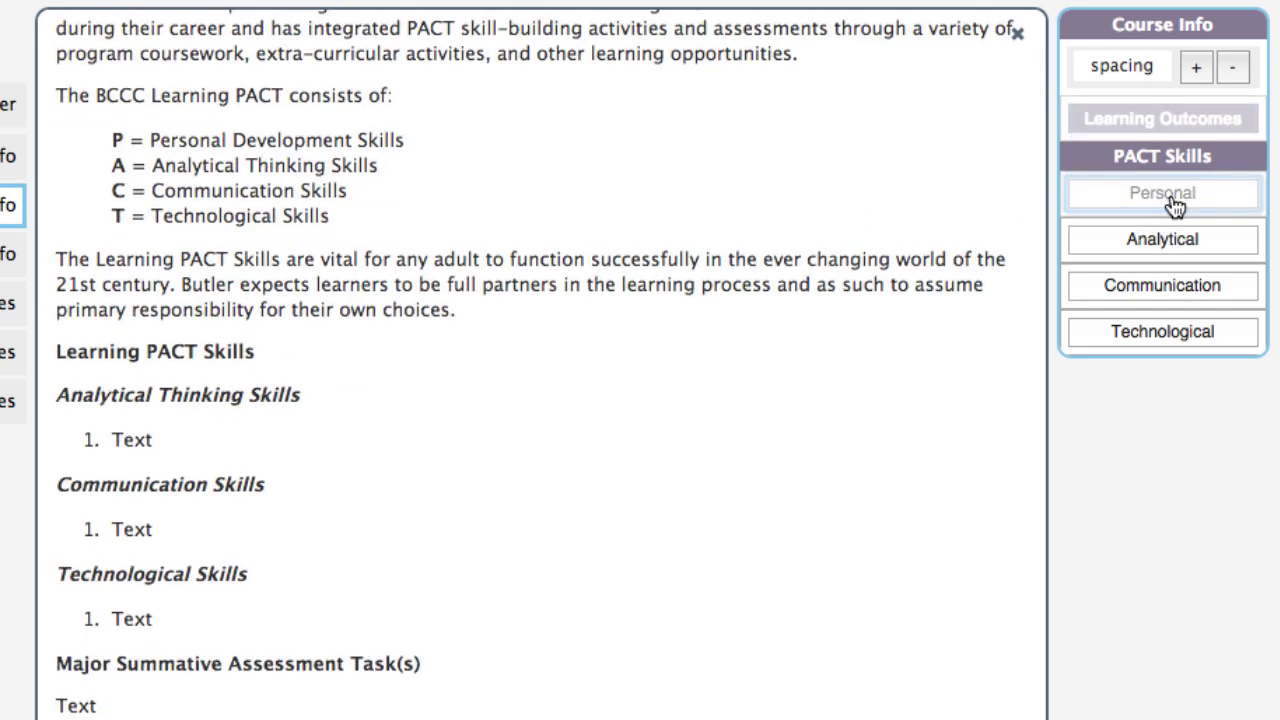
{"action": "left_click", "coordinate": [1169, 246]}
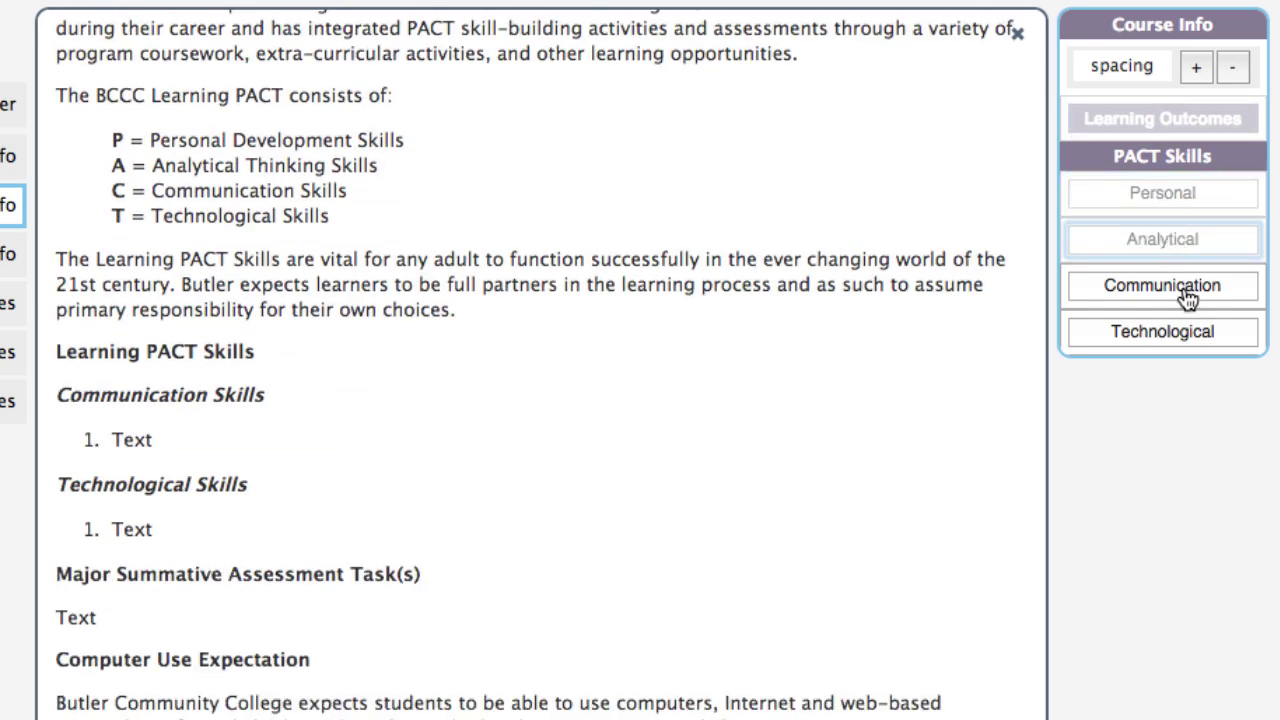
{"action": "left_click", "coordinate": [1186, 292]}
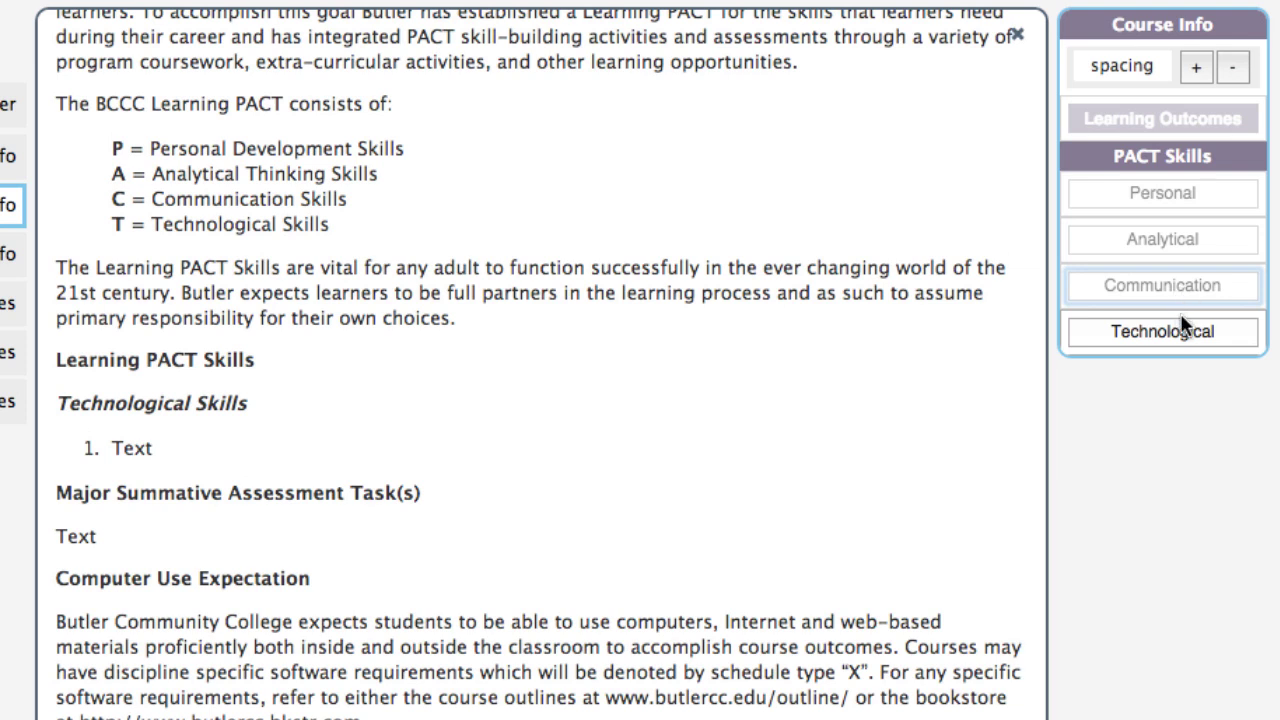
{"action": "left_click", "coordinate": [1183, 206]}
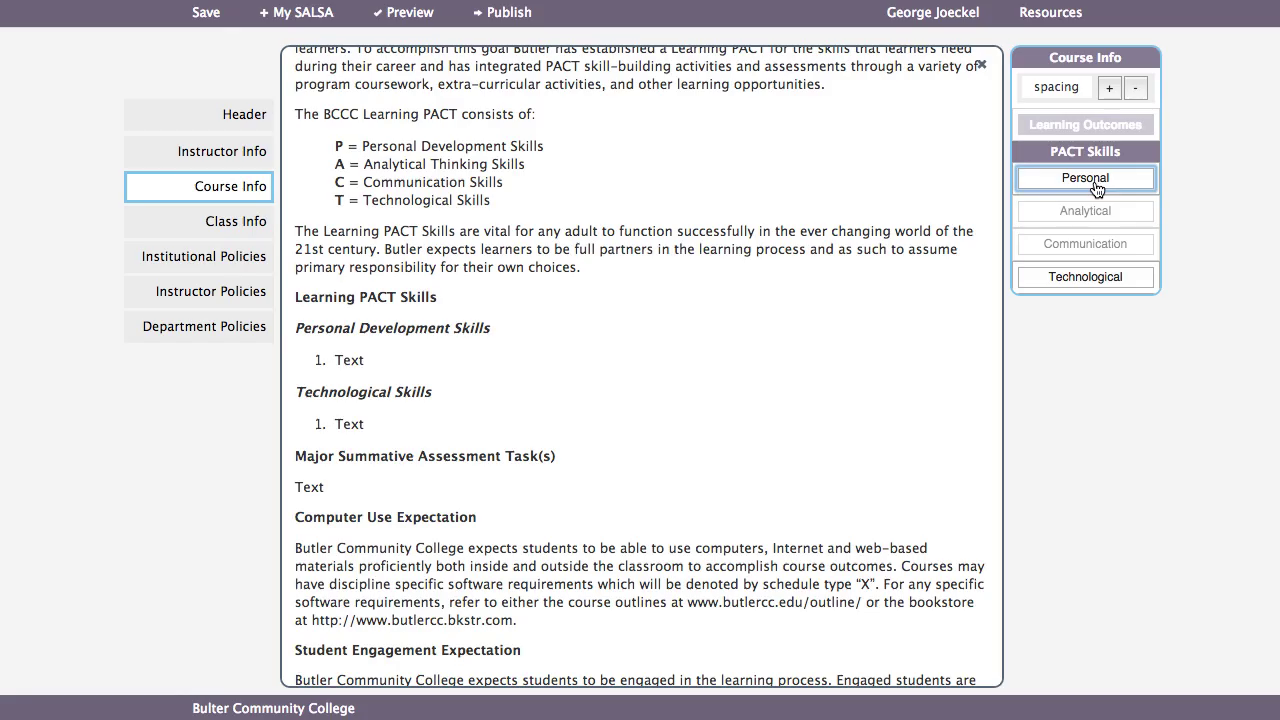
- Enter grading components 'Quizzes (9 @ 5 points each)' worth 45 and 'Exams (2 @ 25)' worth 50
{"action": "left_click", "coordinate": [245, 226]}
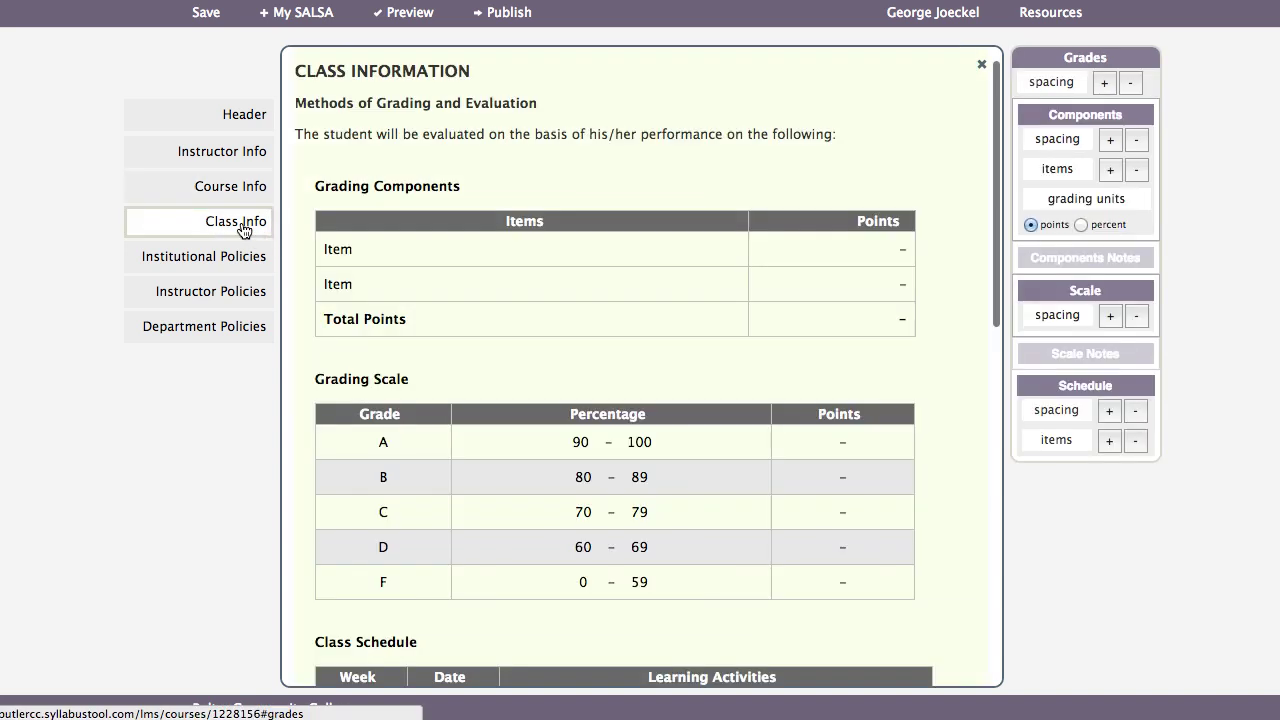
{"action": "left_click", "coordinate": [360, 247]}
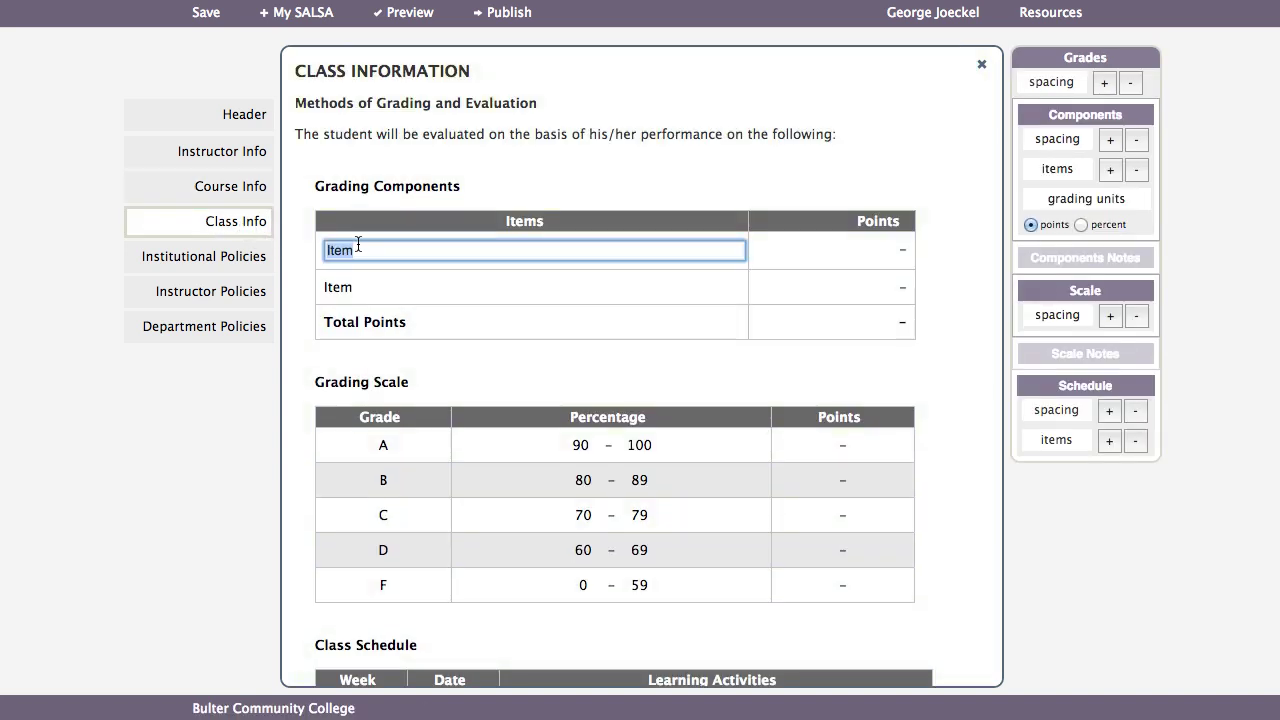
{"action": "type", "text": "Quizzes (9 @ 5 points each)"}
{"action": "key", "text": "Tab"}
{"action": "type", "text": "45"}
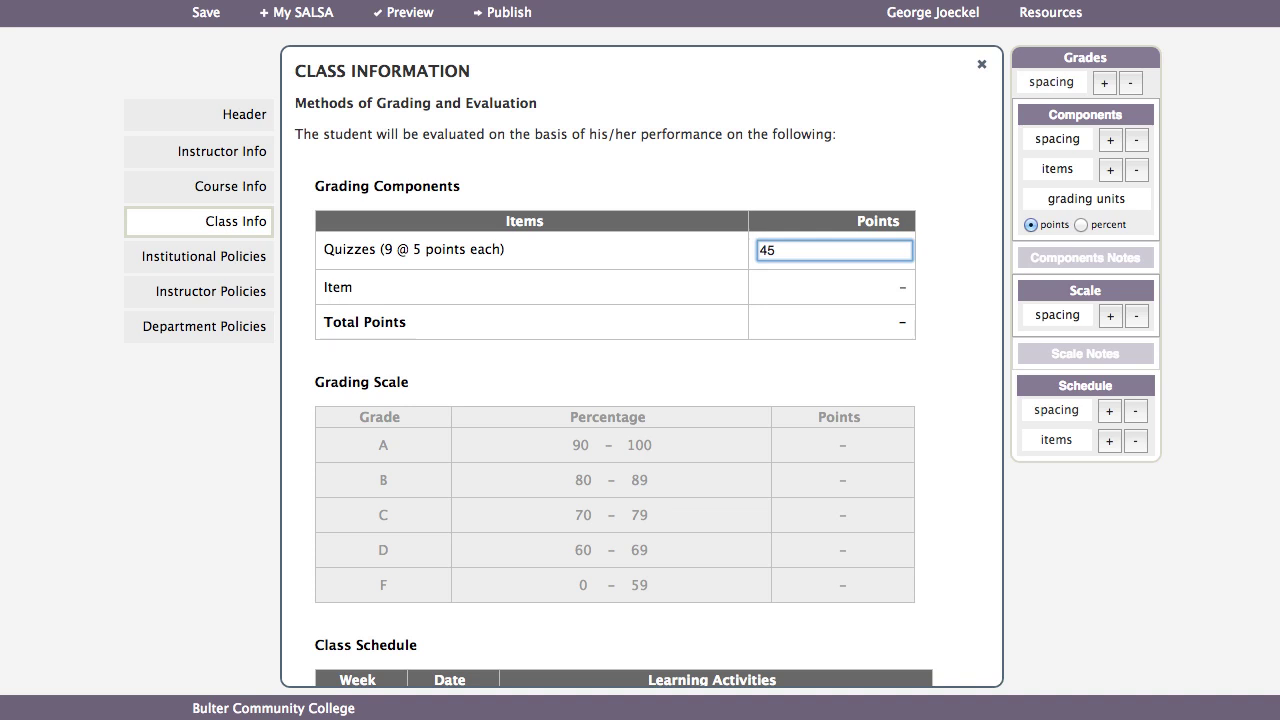
{"action": "key", "text": "Tab"}
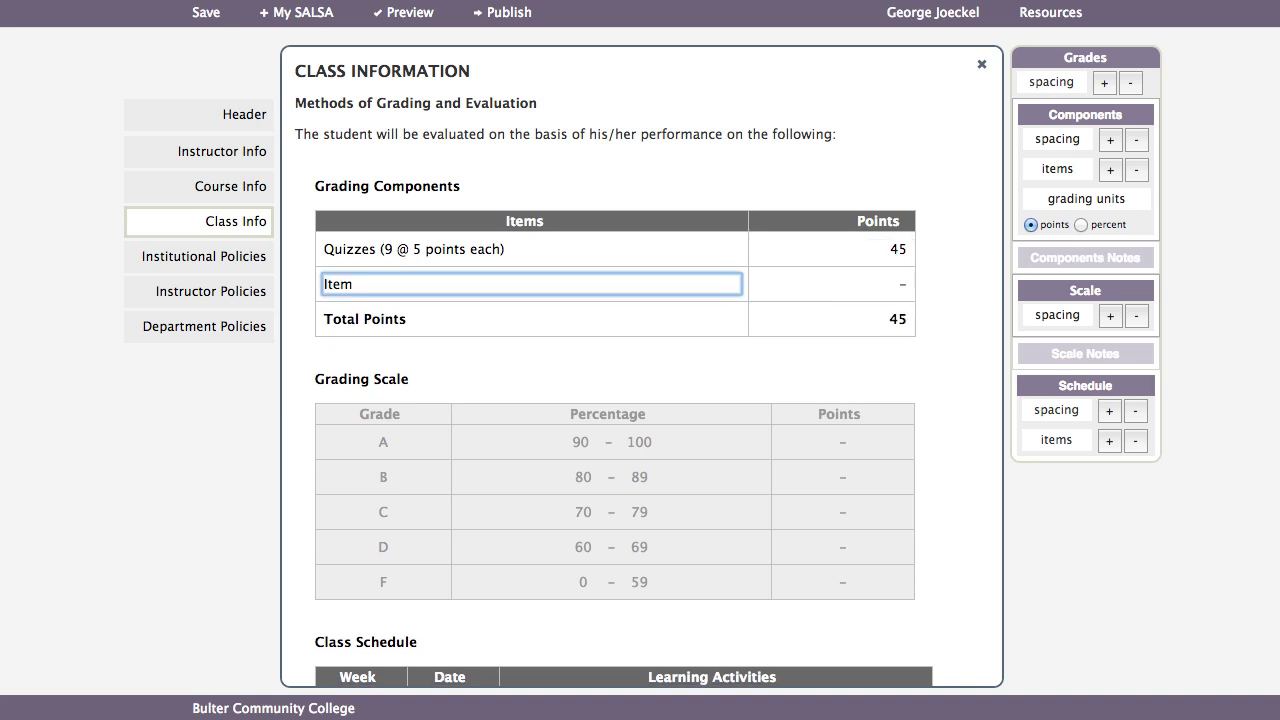
{"action": "type", "text": "E"}
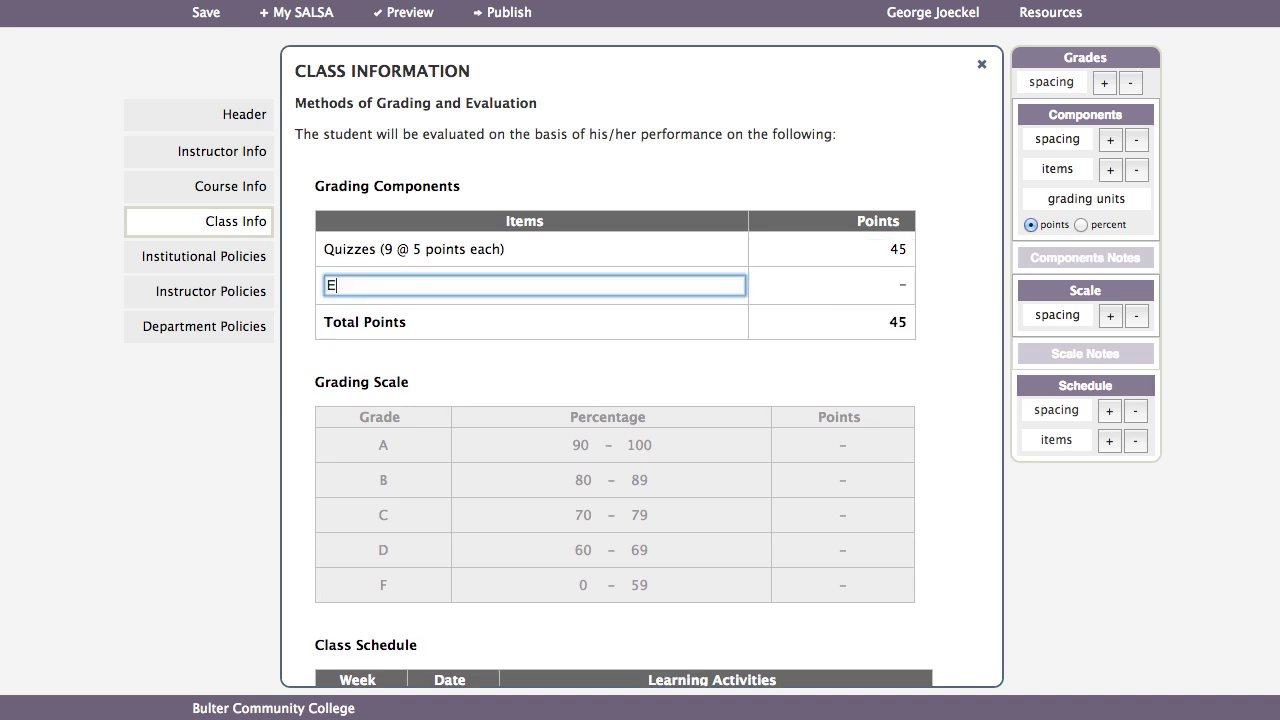
{"action": "type", "text": "xams (2 @ 25)"}
{"action": "key", "text": "Tab"}
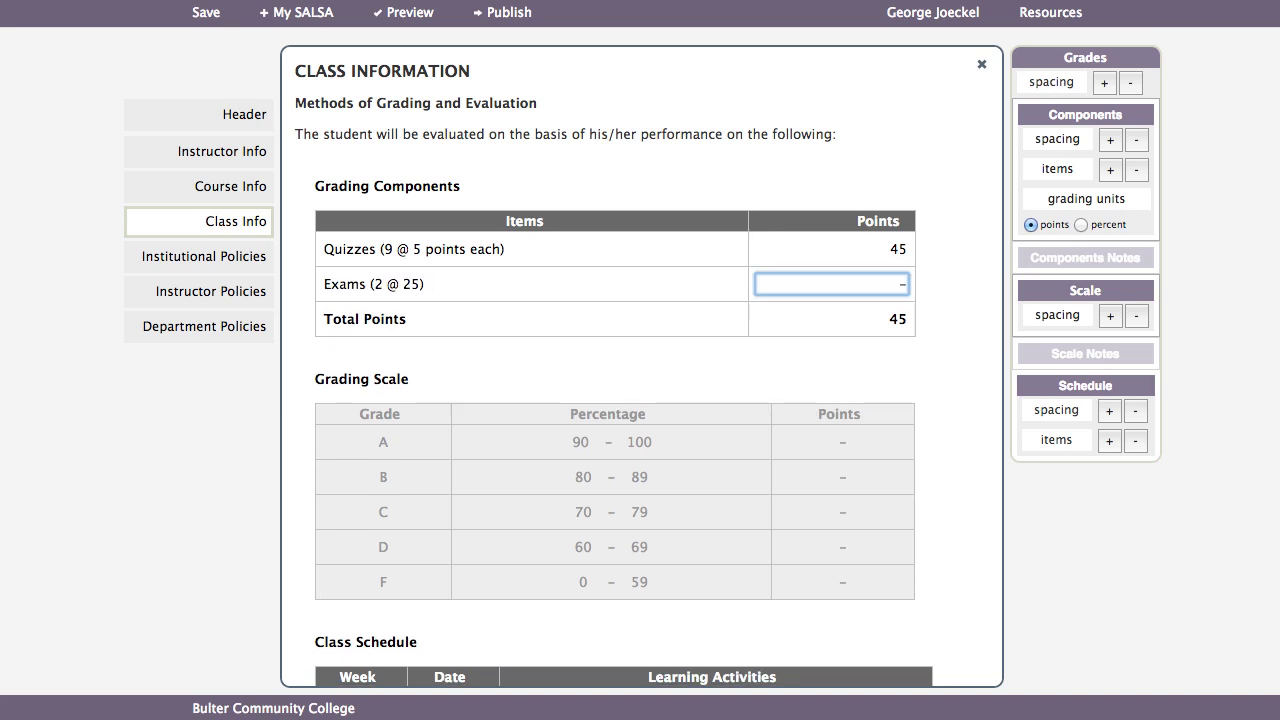
{"action": "type", "text": "50"}
{"action": "key", "text": "Tab"}
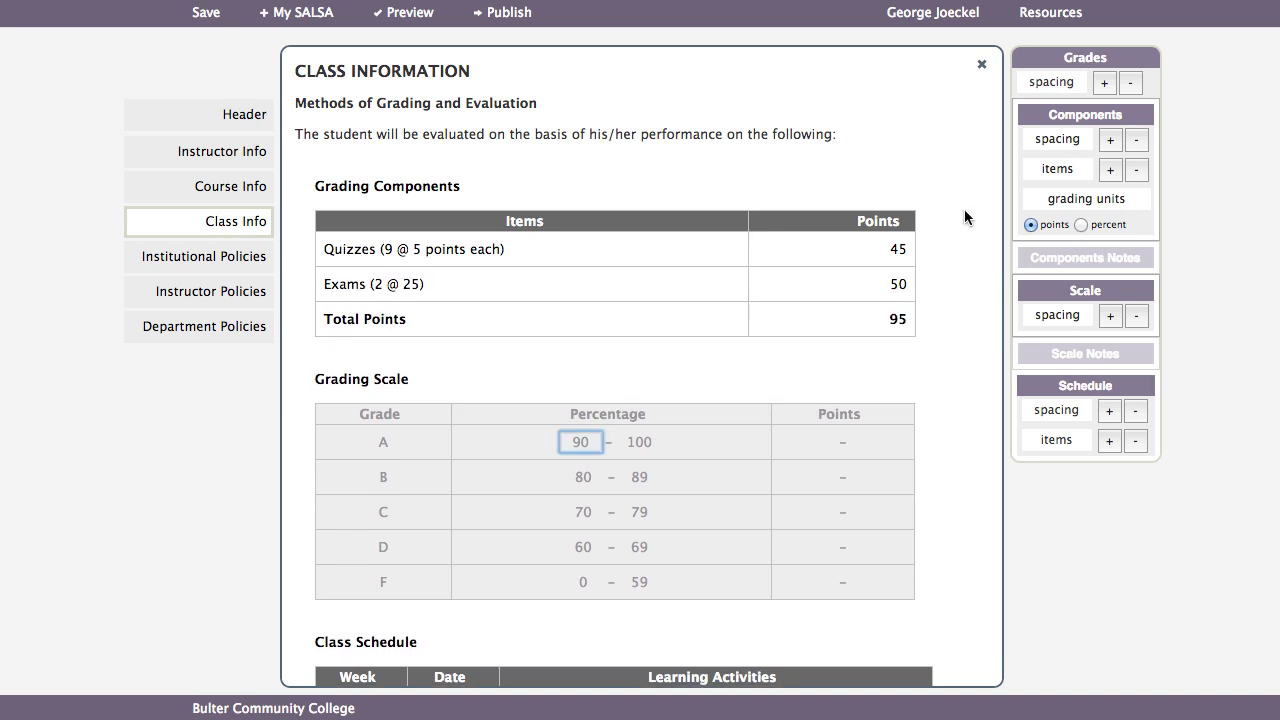
- Add a 'Personal Statement' component worth 5 and show grading as percentages
{"action": "left_click", "coordinate": [1109, 169]}
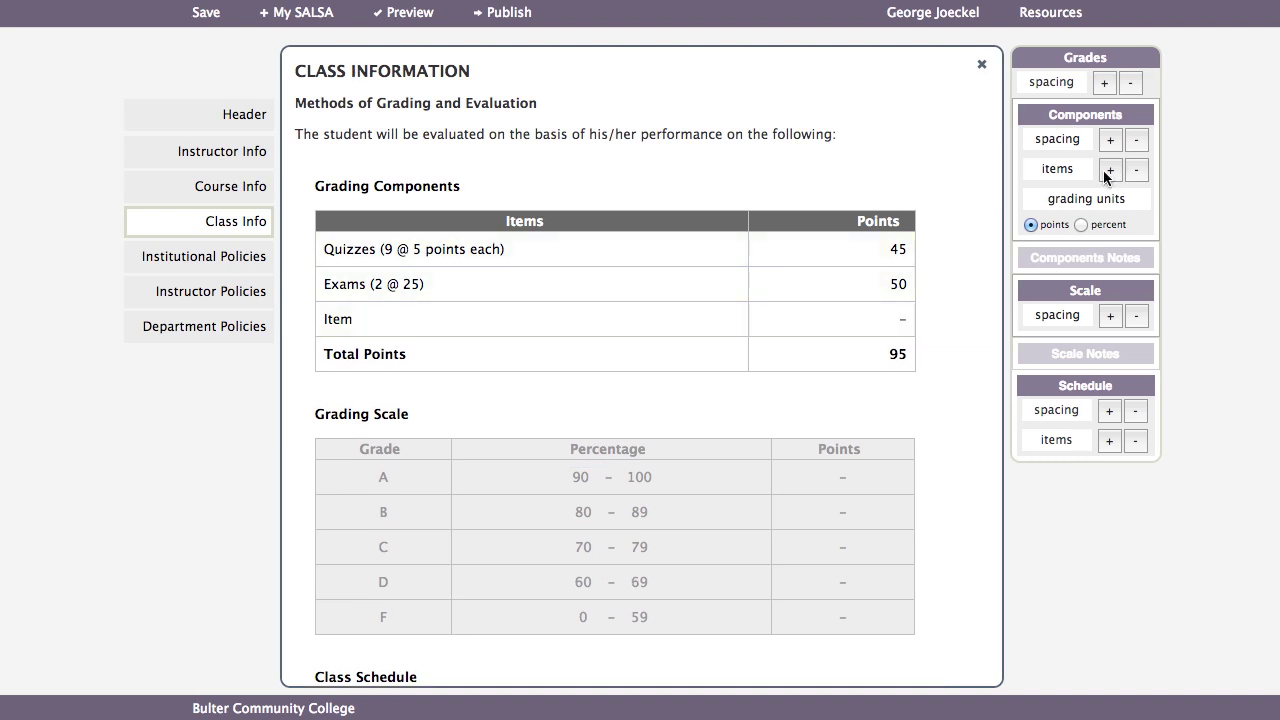
{"action": "left_click", "coordinate": [346, 316]}
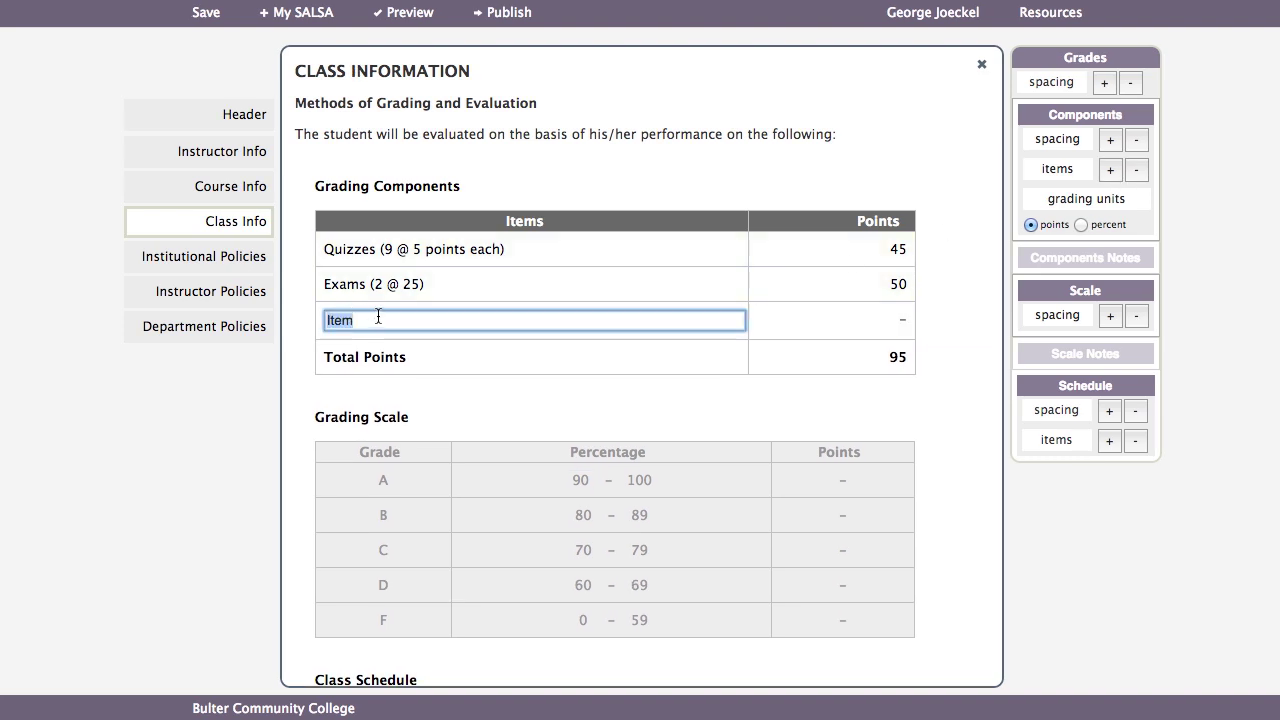
{"action": "type", "text": "Personal Statement"}
{"action": "key", "text": "Tab"}
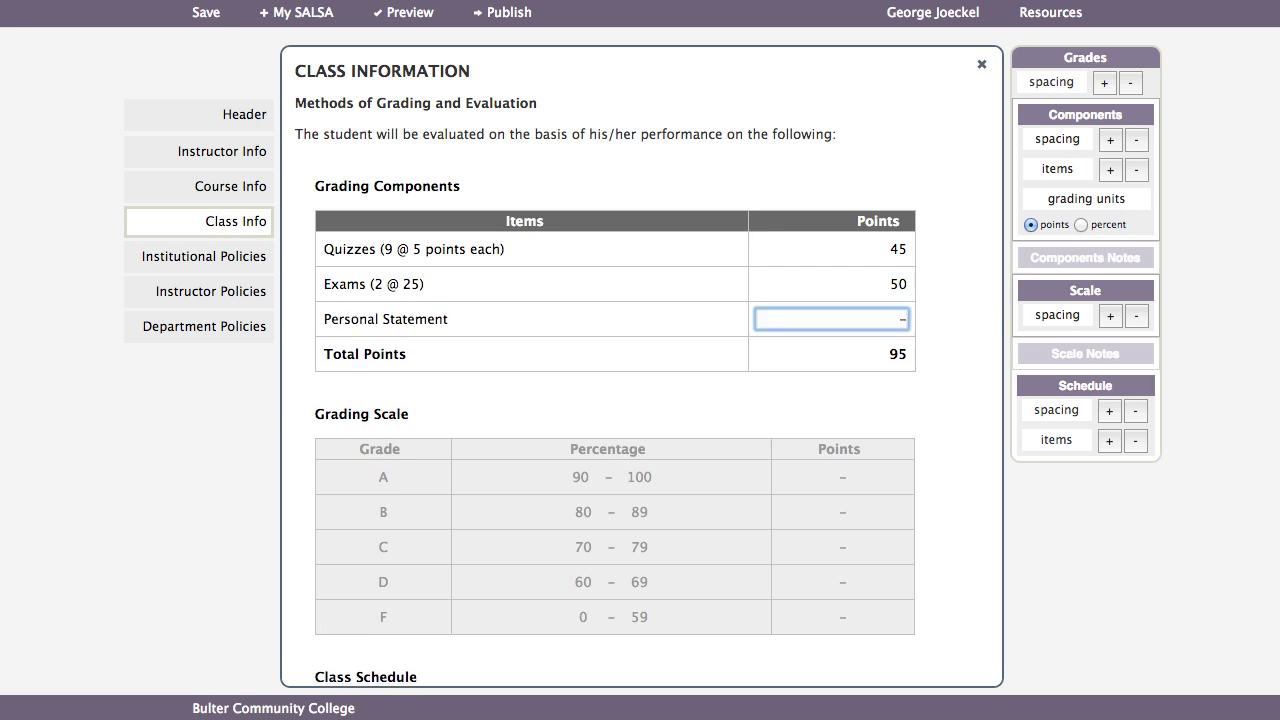
{"action": "type", "text": "5"}
{"action": "key", "text": "Tab"}
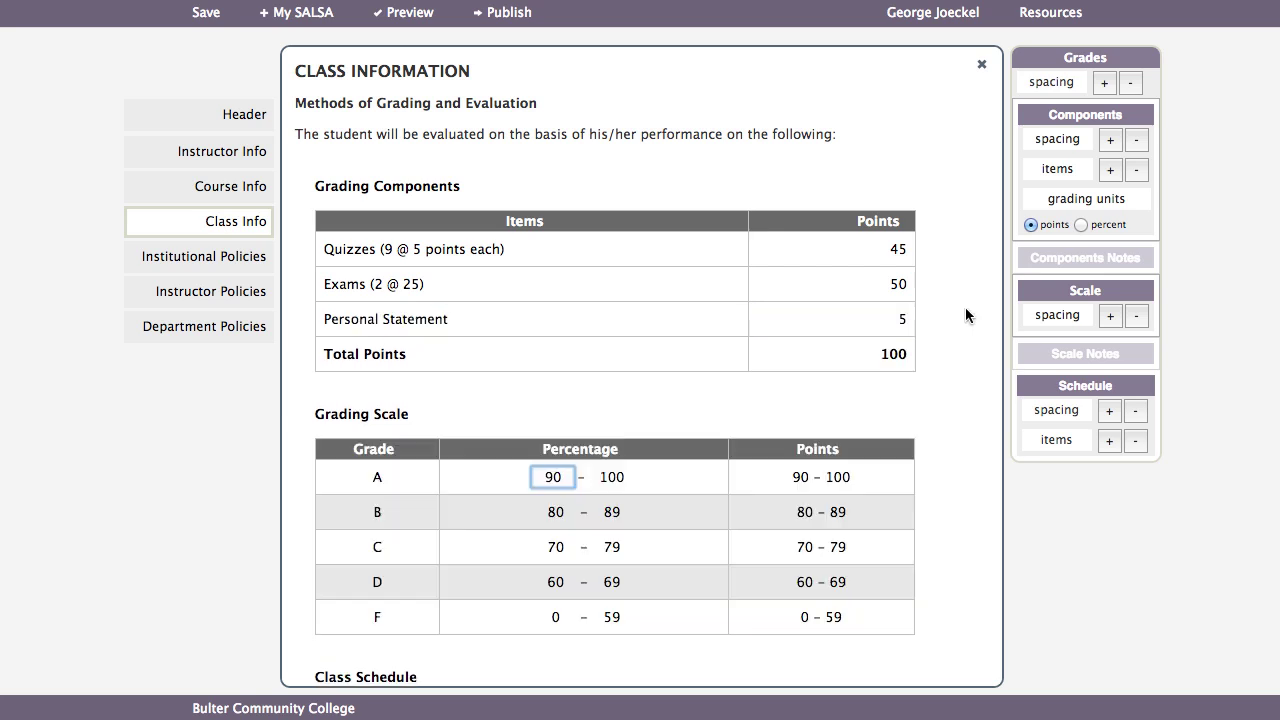
{"action": "left_click", "coordinate": [1080, 225]}
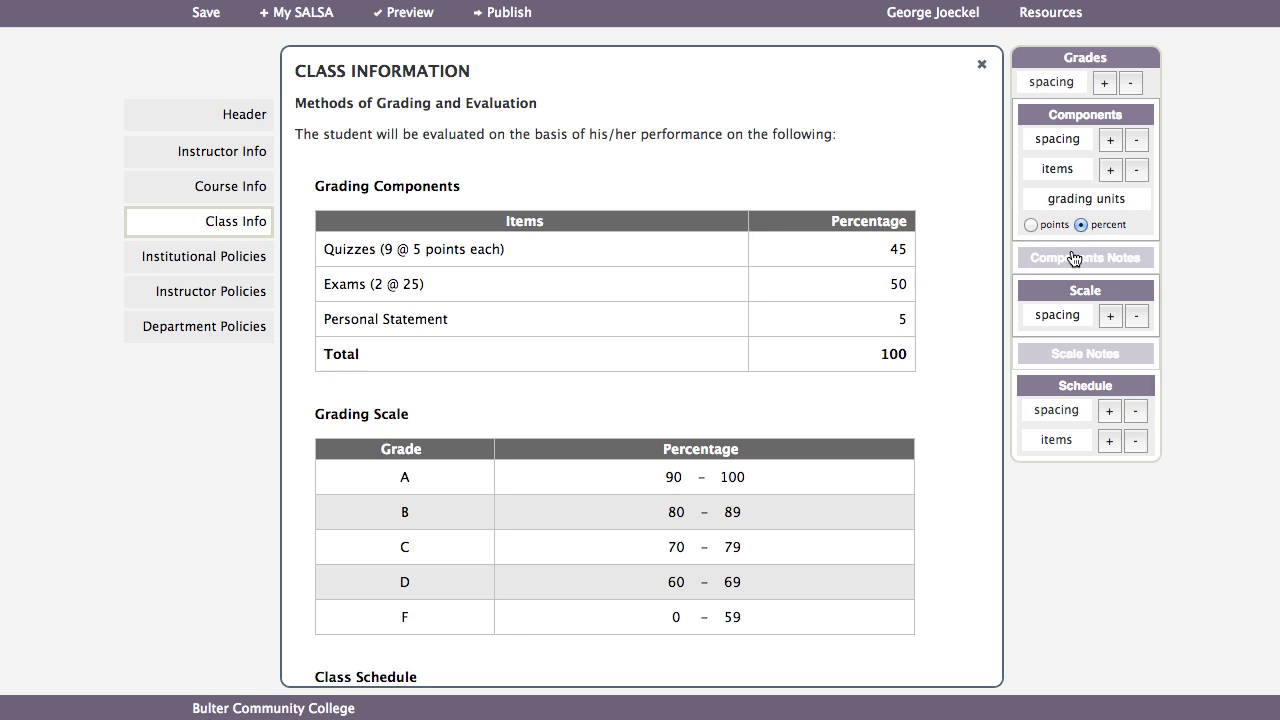
- Add a Components Note reading 'We will drop one of the ten Quizzes.'
{"action": "left_click", "coordinate": [1074, 258]}
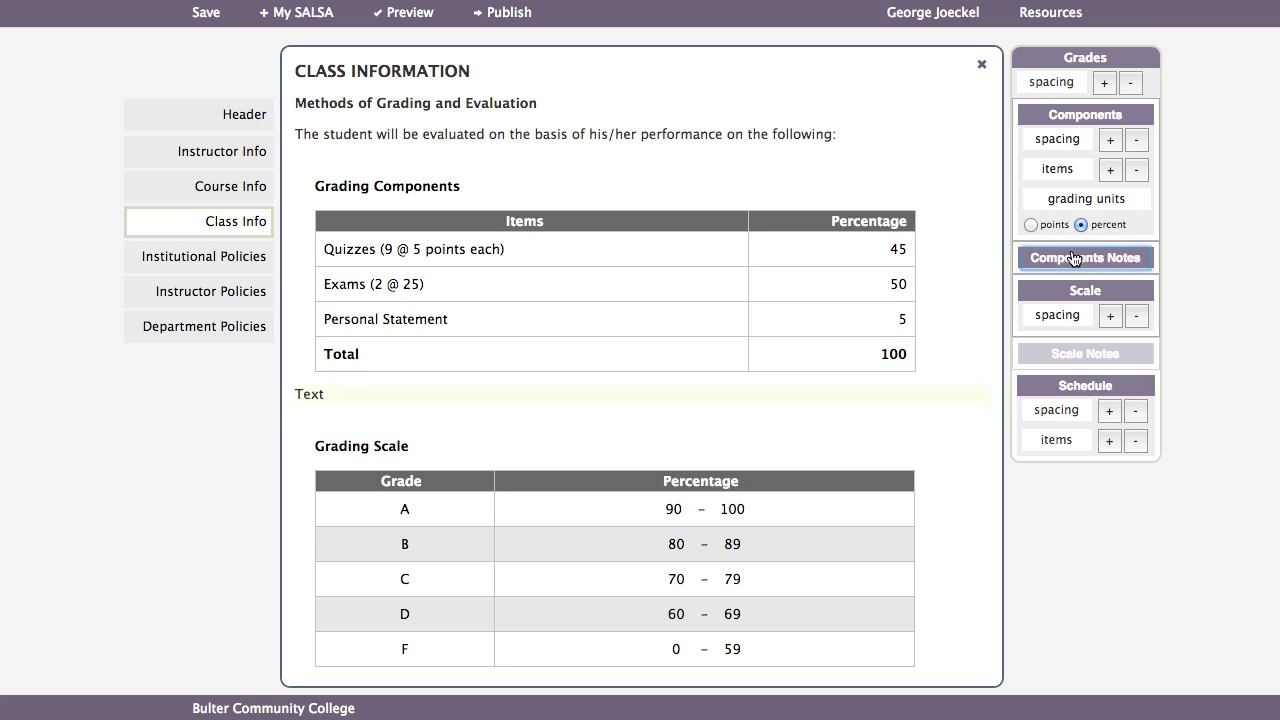
{"action": "left_click", "coordinate": [362, 399]}
{"action": "left_click_drag", "start_coordinate": [338, 394], "coordinate": [263, 385]}
{"action": "type", "text": "We wil"}
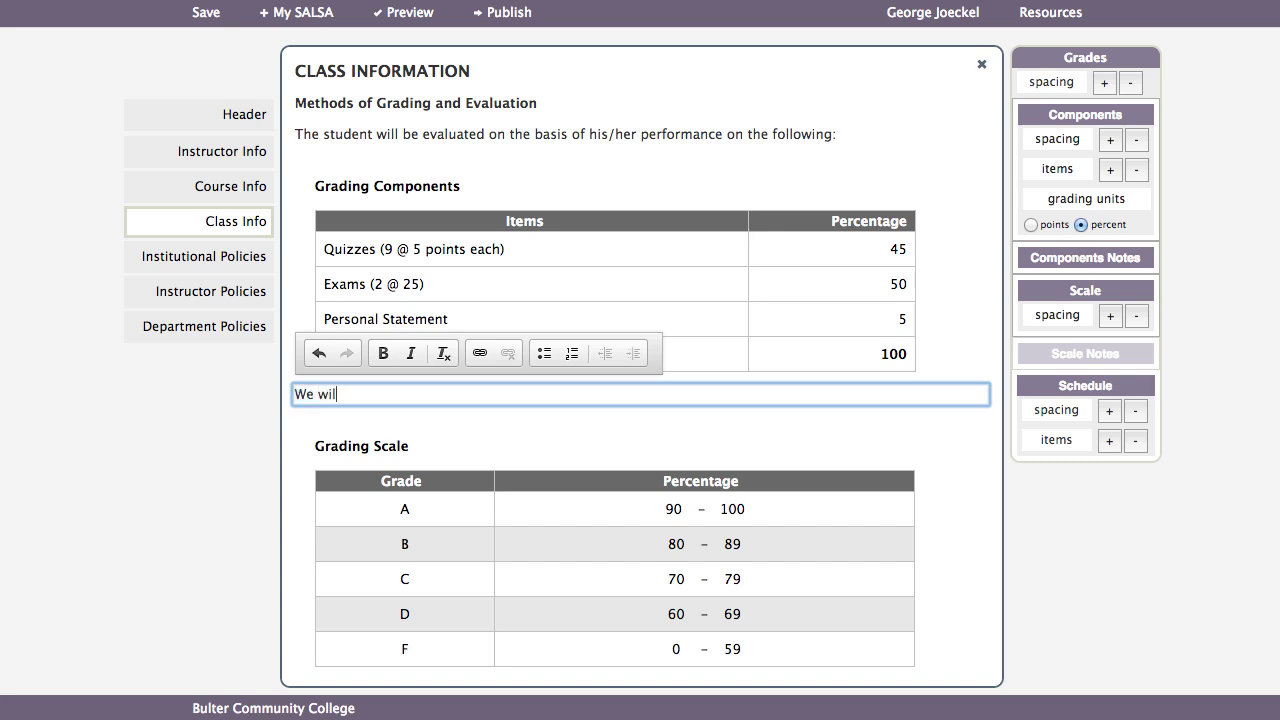
{"action": "type", "text": "l drop one of the ten Quizzes."}
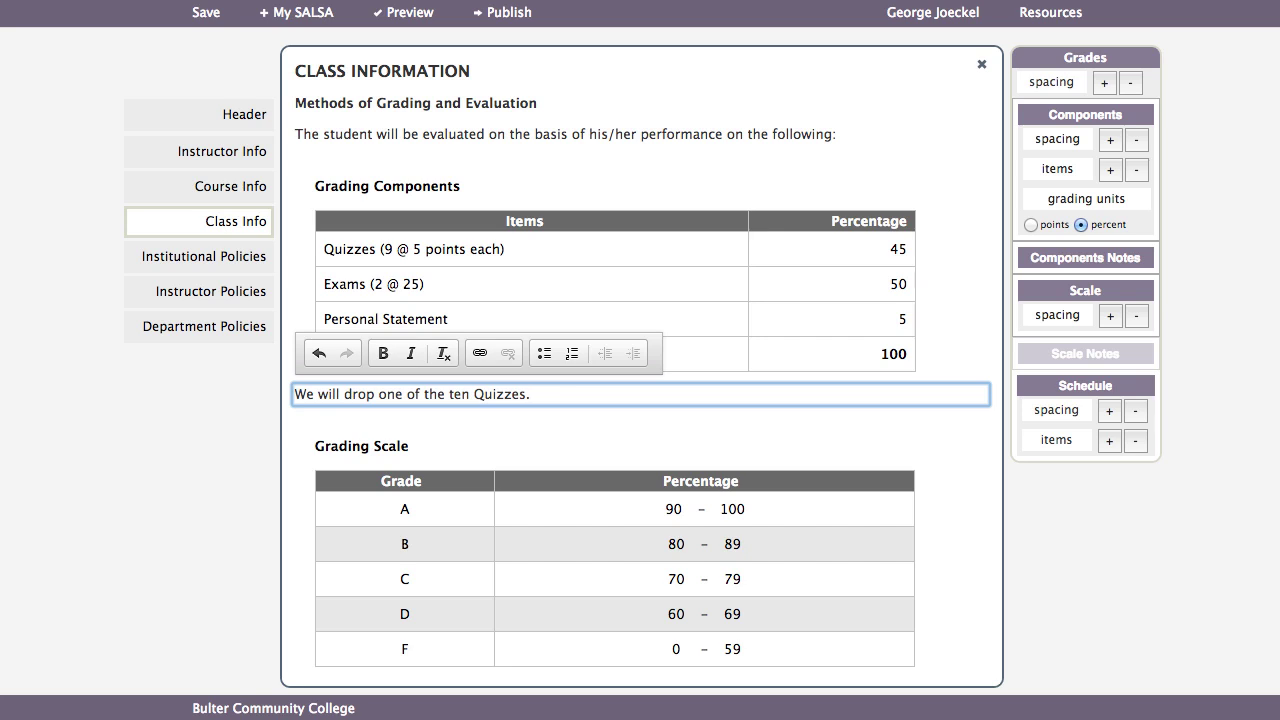
{"action": "left_click", "coordinate": [413, 424]}
- Shorten the Class Schedule from 16 to 10 weeks, then open Institutional Policies
{"action": "scroll", "coordinate": [977, 425], "scroll_direction": "down", "scroll_amount": 10}
{"action": "scroll", "coordinate": [975, 421], "scroll_direction": "down", "scroll_amount": 5}
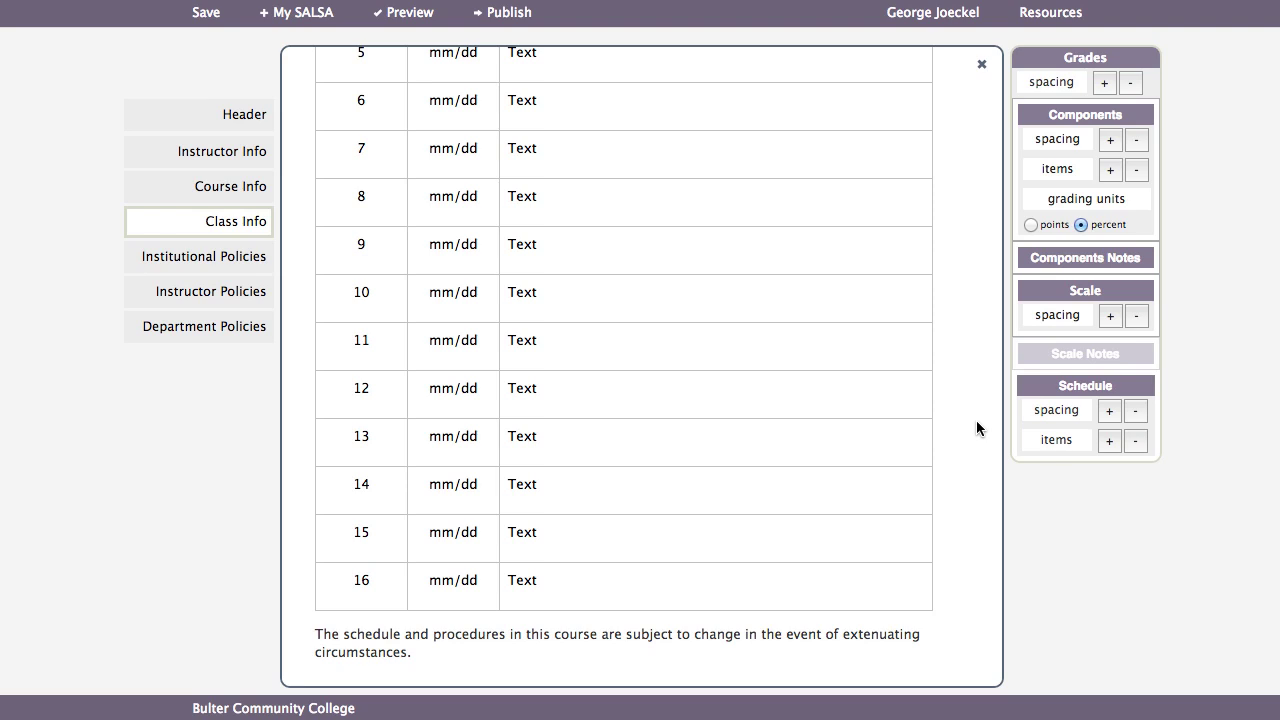
{"action": "scroll", "coordinate": [976, 421], "scroll_direction": "up", "scroll_amount": 5}
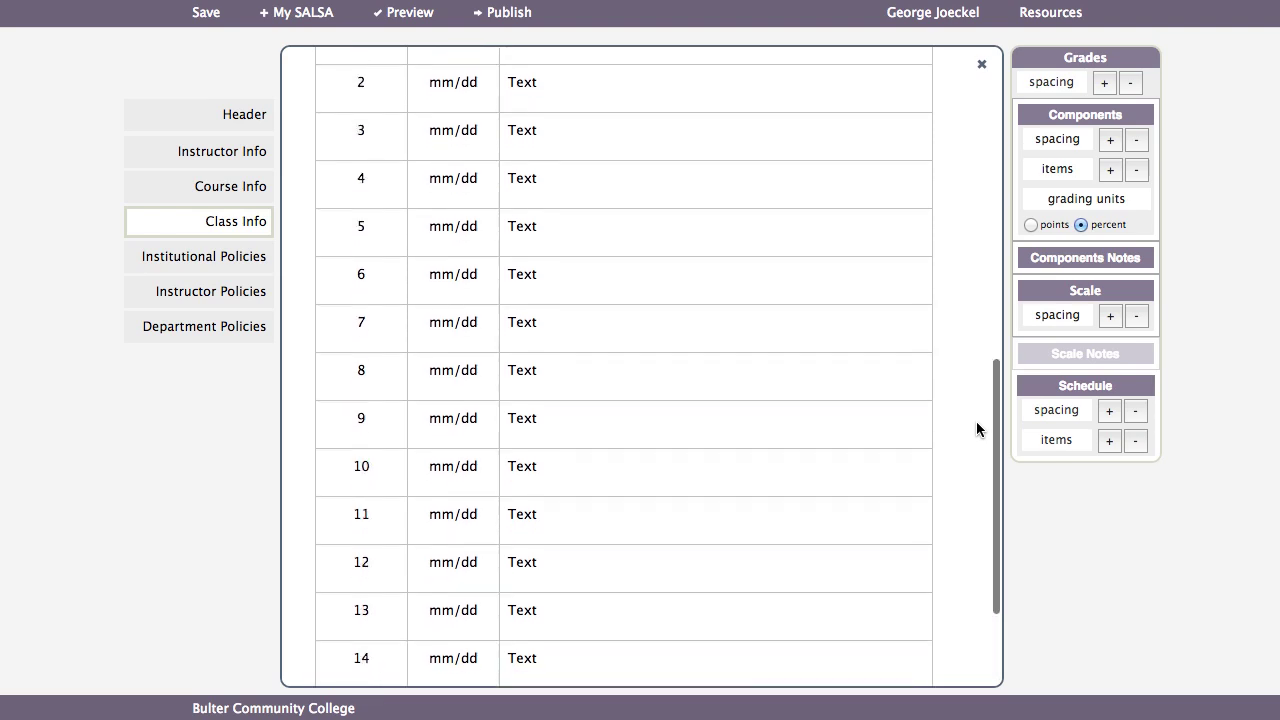
{"action": "left_click", "coordinate": [1135, 443]}
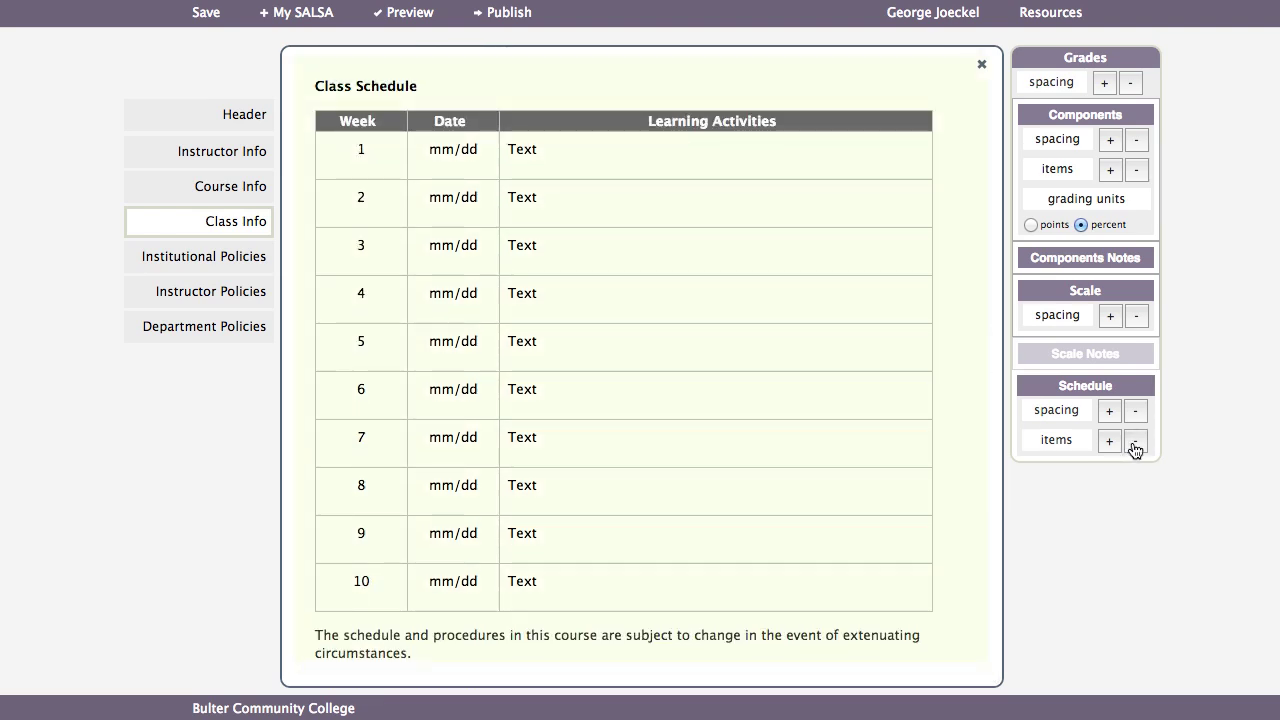
{"action": "left_click", "coordinate": [419, 645]}
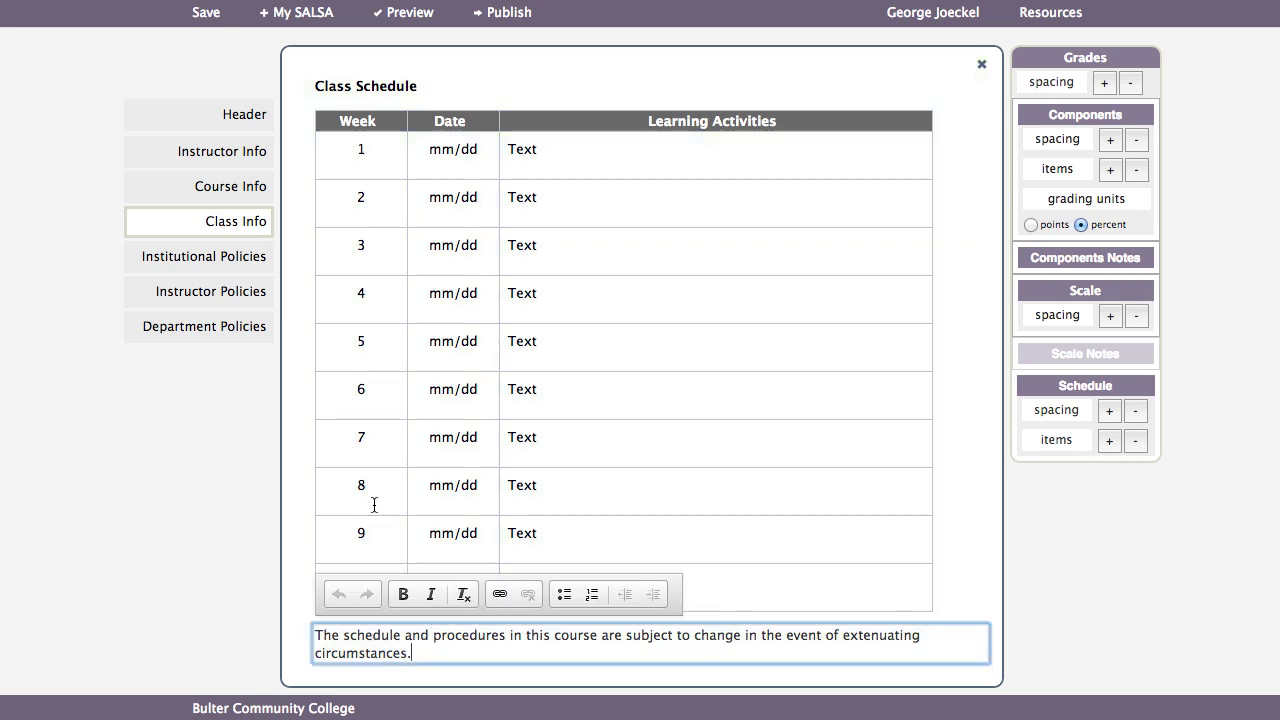
{"action": "left_click", "coordinate": [201, 450]}
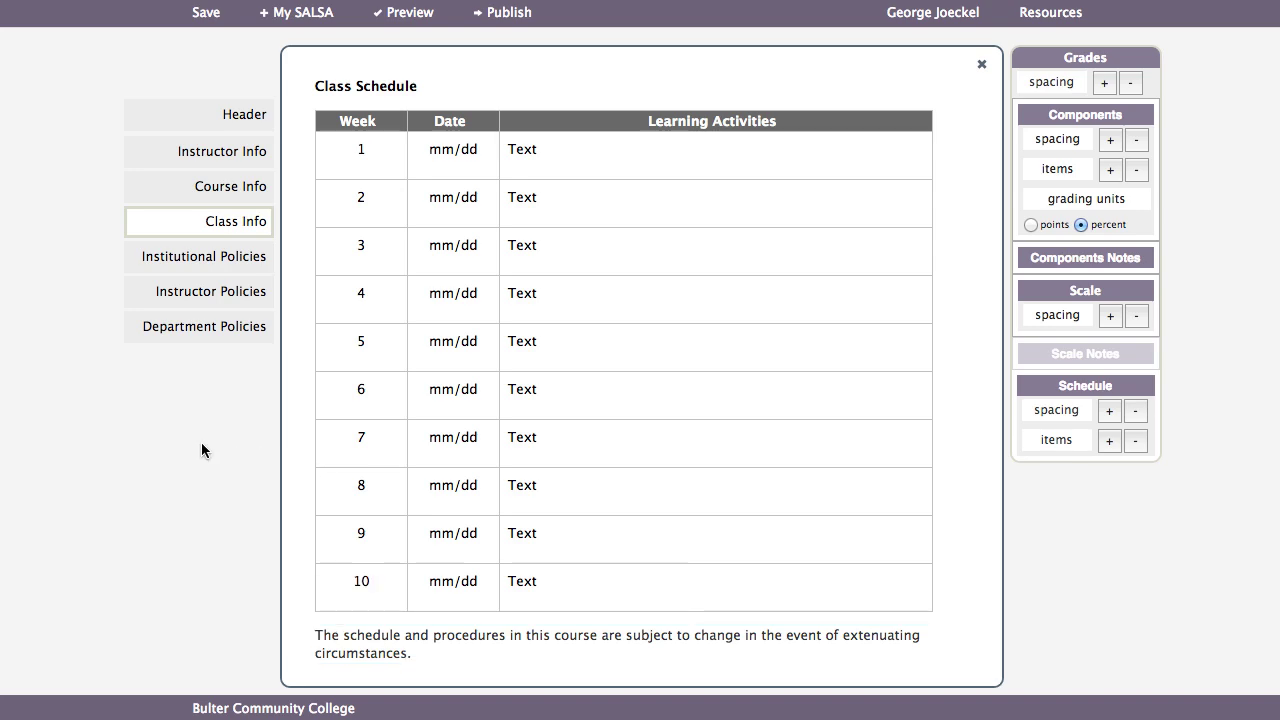
{"action": "left_click", "coordinate": [232, 266]}
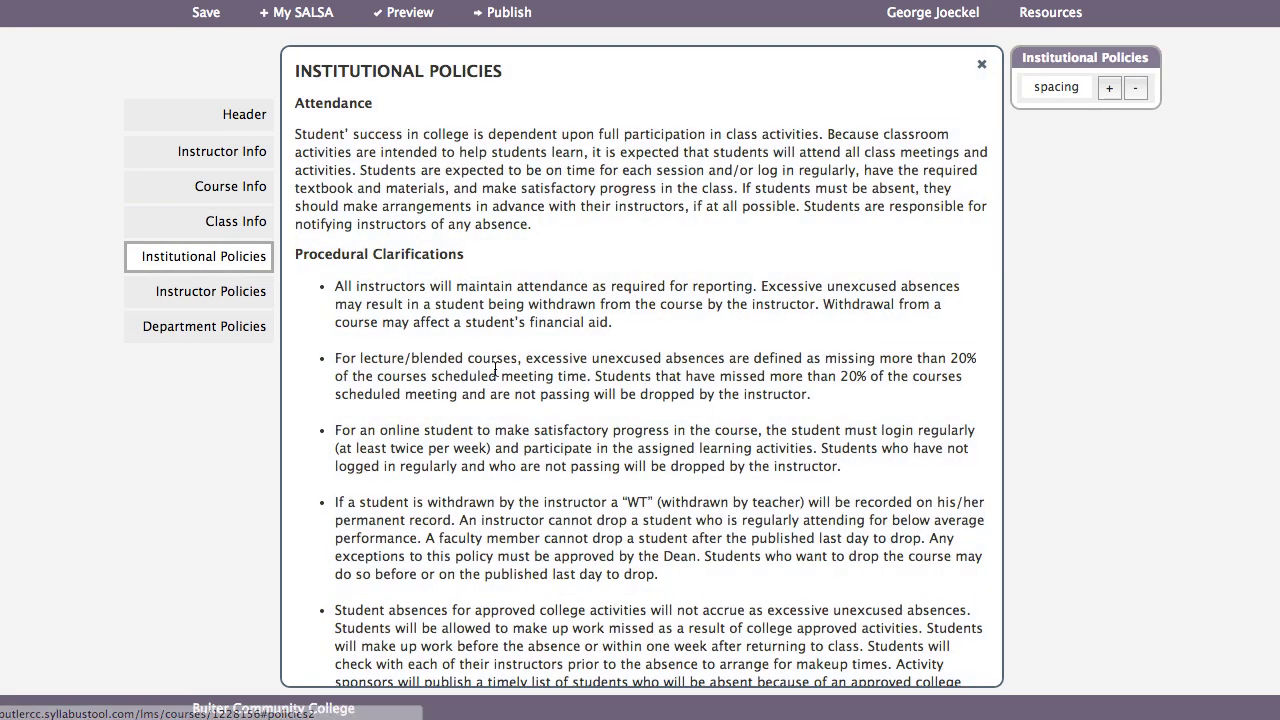
- Read through the Institutional Policies text, then bring up the Instructor Policies section
{"action": "scroll", "coordinate": [494, 374], "scroll_direction": "down", "scroll_amount": 3}
{"action": "scroll", "coordinate": [494, 374], "scroll_direction": "down", "scroll_amount": 10}
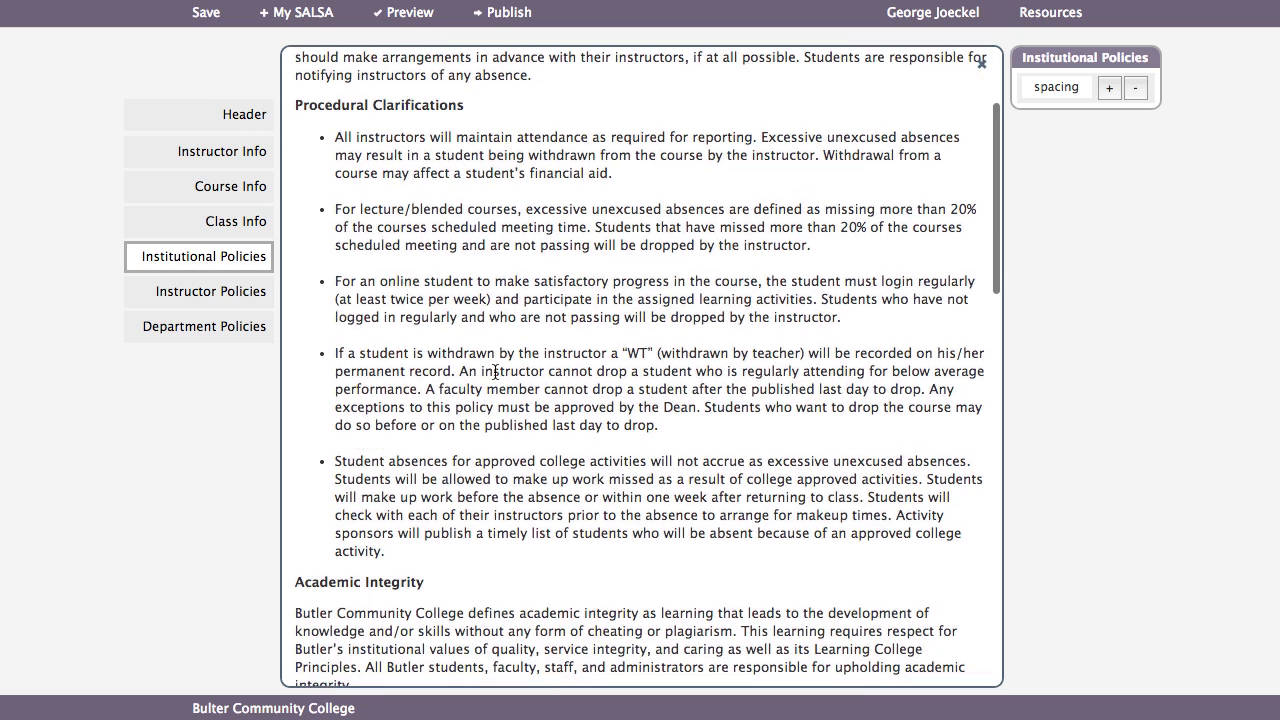
{"action": "scroll", "coordinate": [494, 376], "scroll_direction": "down", "scroll_amount": 12}
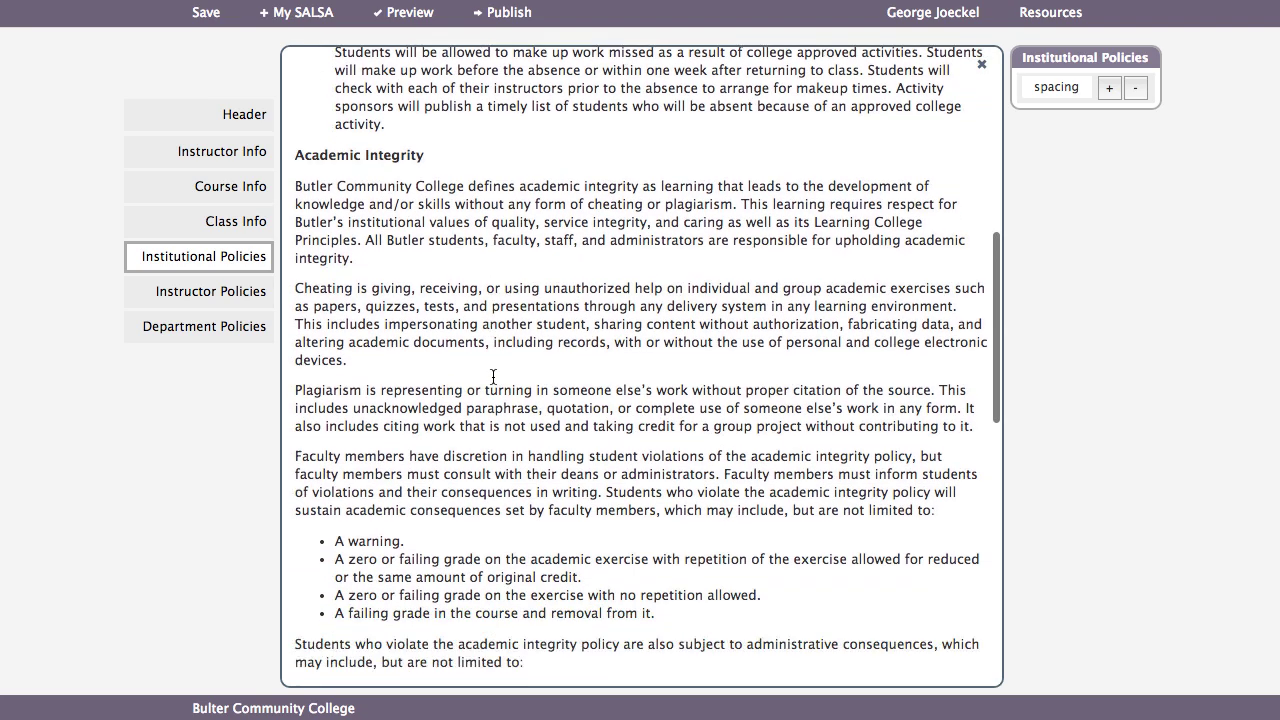
{"action": "scroll", "coordinate": [492, 378], "scroll_direction": "down", "scroll_amount": 12}
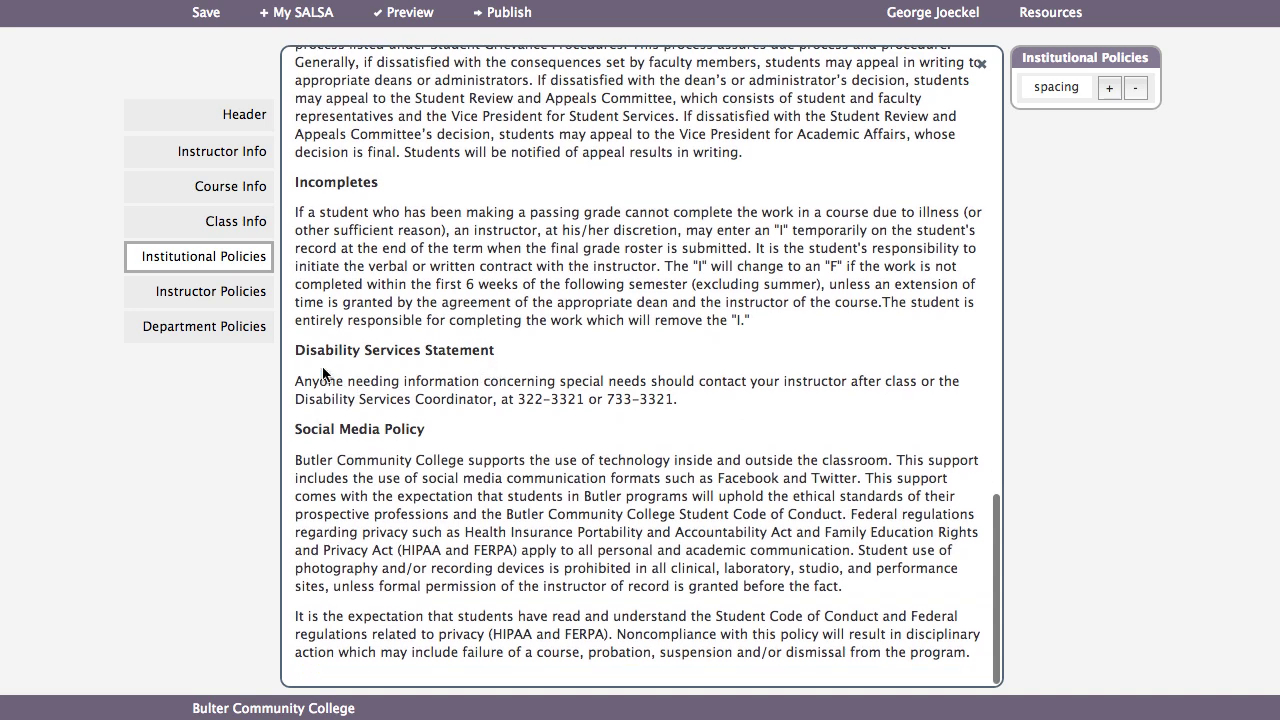
{"action": "left_click", "coordinate": [230, 300]}
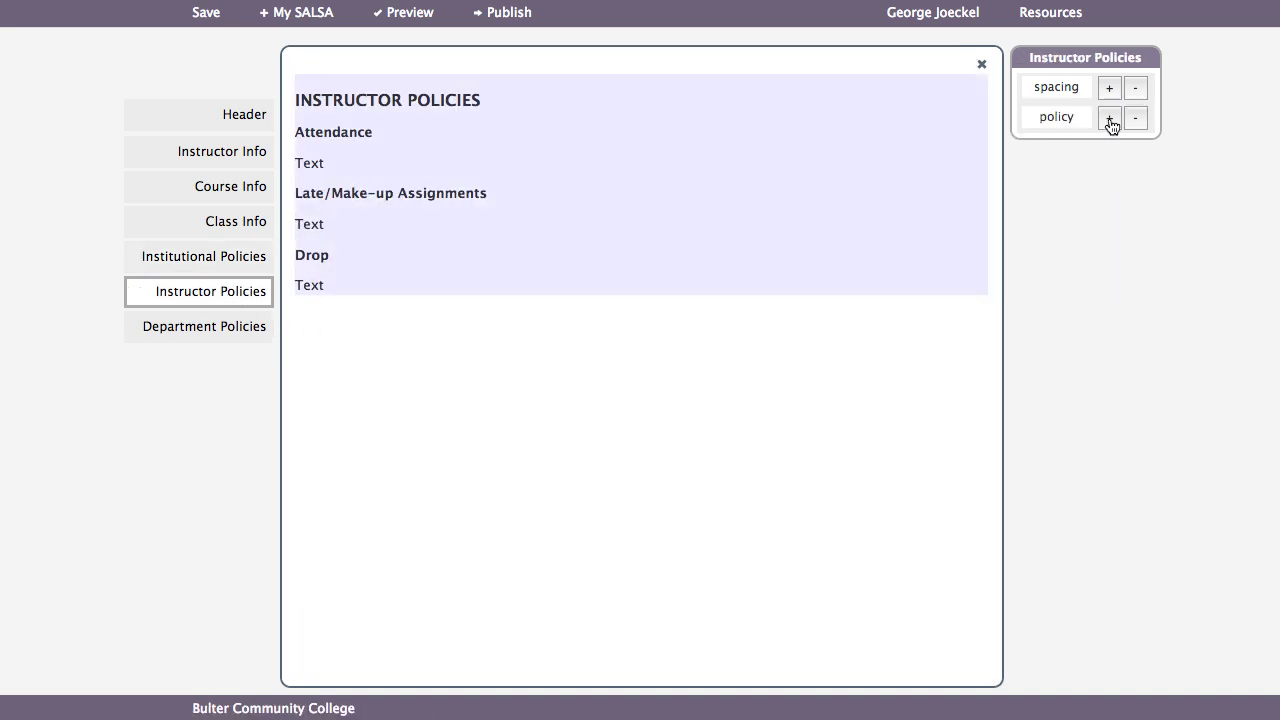
- Add and remove two extra policy entries, keeping three, then disable the Department Policies section
{"action": "left_click", "coordinate": [1109, 118]}
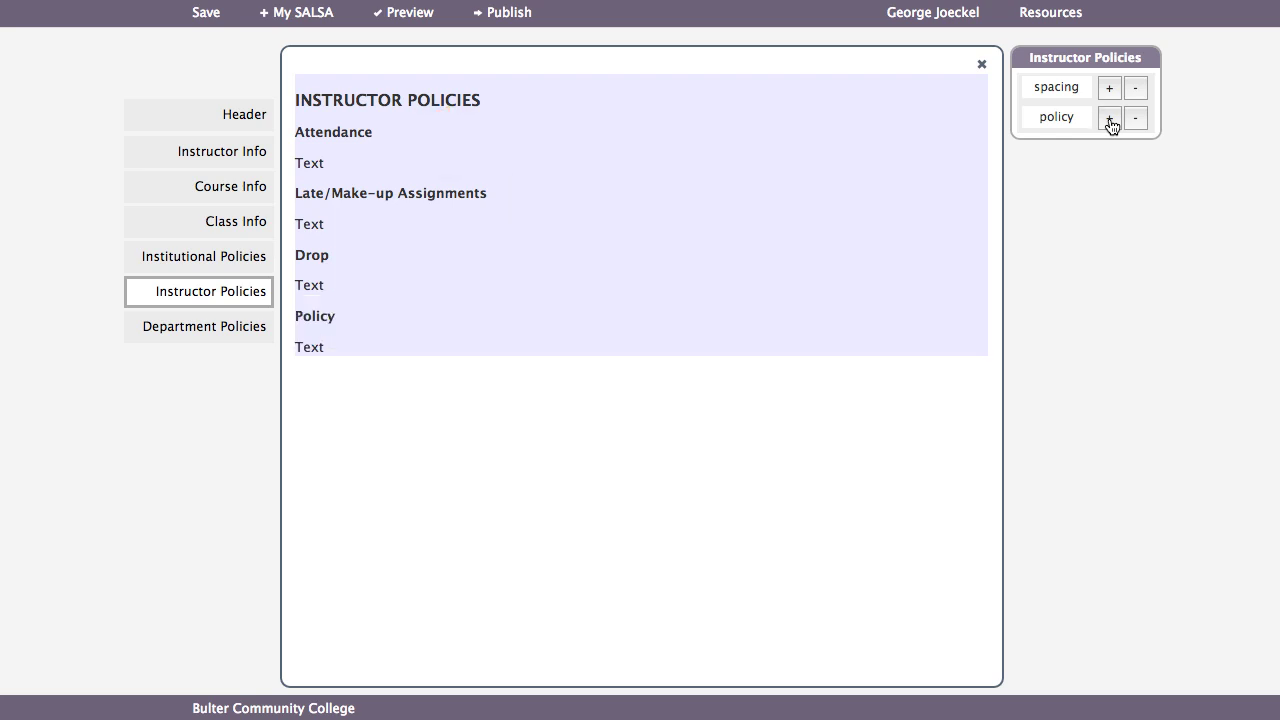
{"action": "left_click", "coordinate": [1109, 118]}
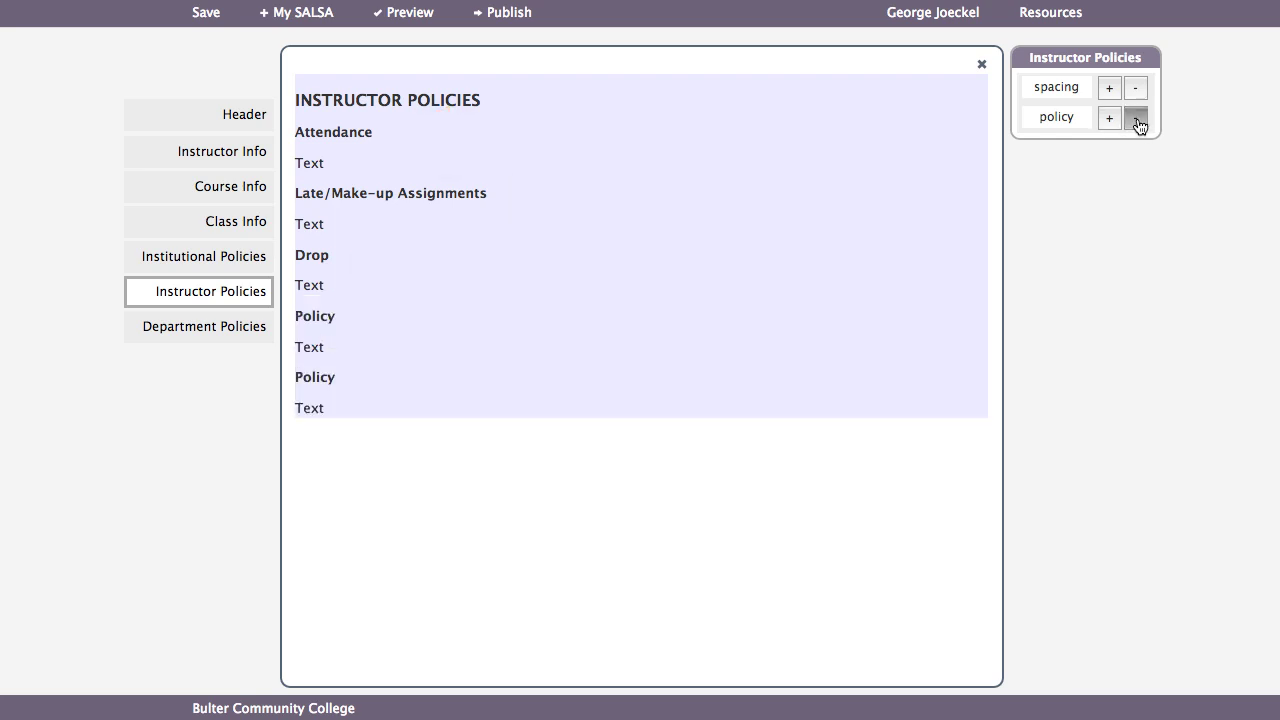
{"action": "left_click", "coordinate": [1136, 119]}
{"action": "left_click", "coordinate": [1136, 119]}
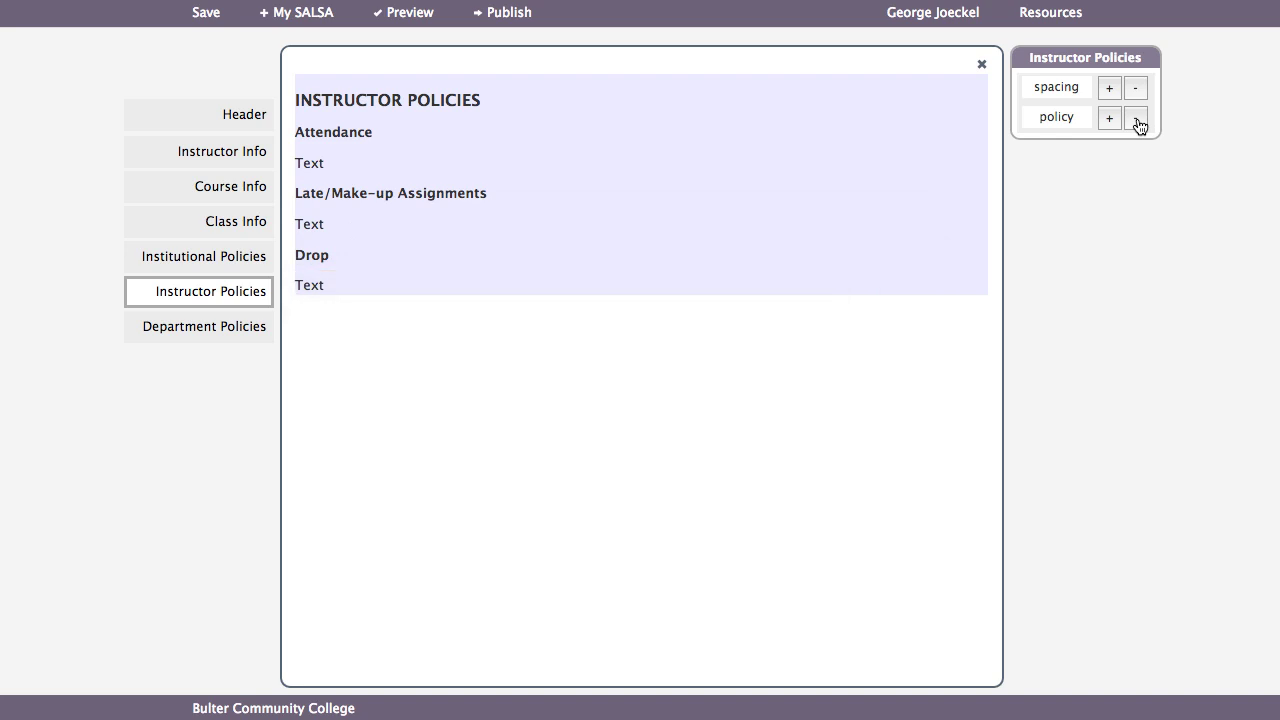
{"action": "left_click", "coordinate": [226, 330]}
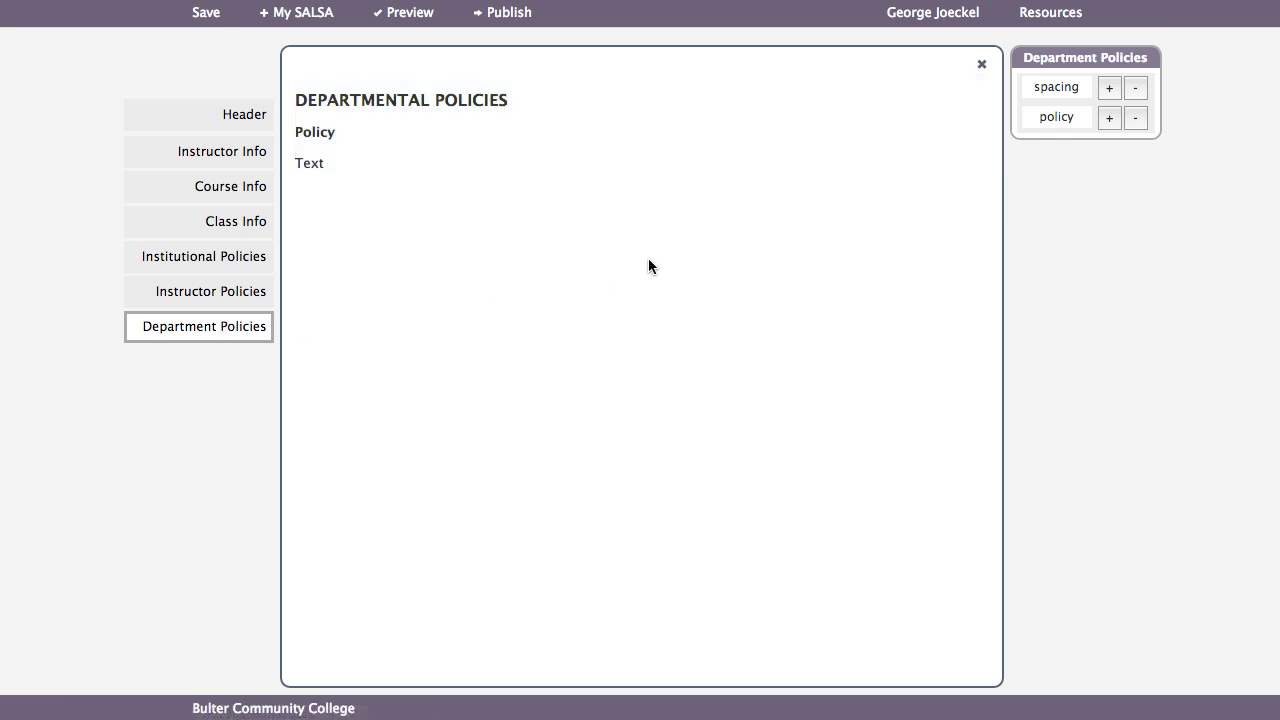
{"action": "left_click", "coordinate": [982, 68]}
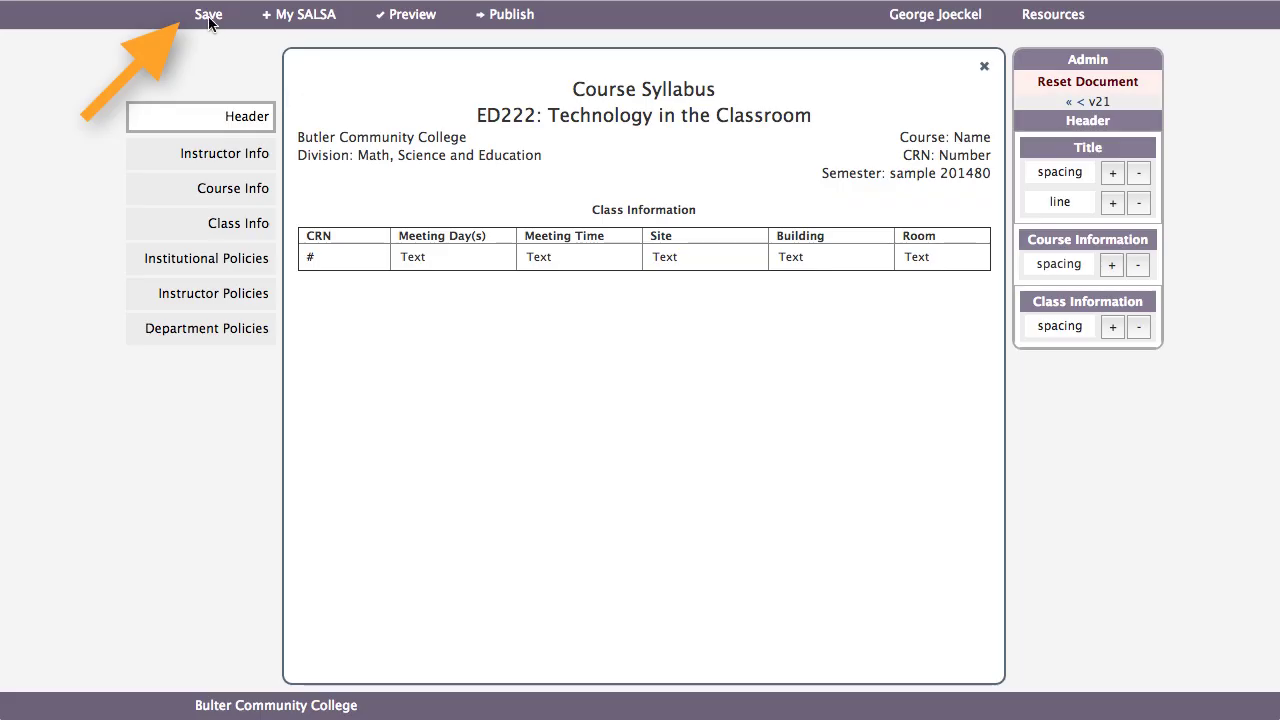
- Save the ED222 syllabus, then review its full preview through Course Information and close it
{"action": "left_click", "coordinate": [208, 18]}
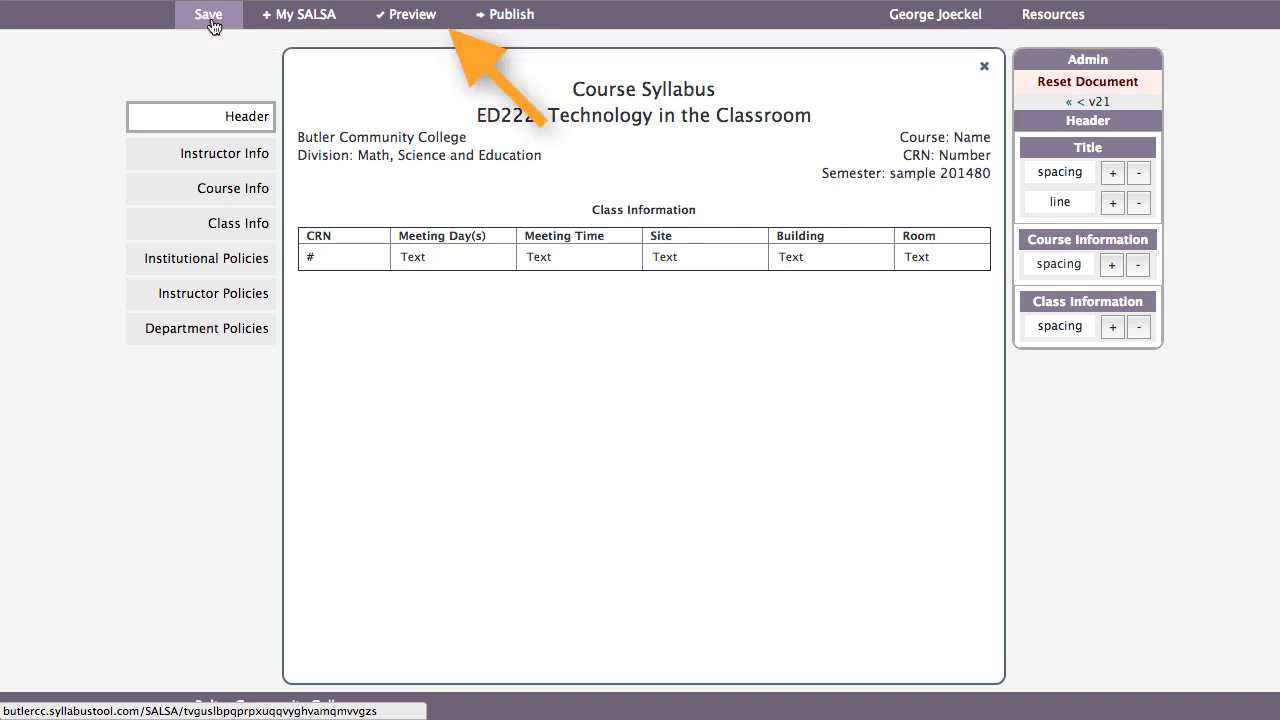
{"action": "left_click", "coordinate": [397, 17]}
{"action": "scroll", "coordinate": [510, 445], "scroll_direction": "down", "scroll_amount": 4}
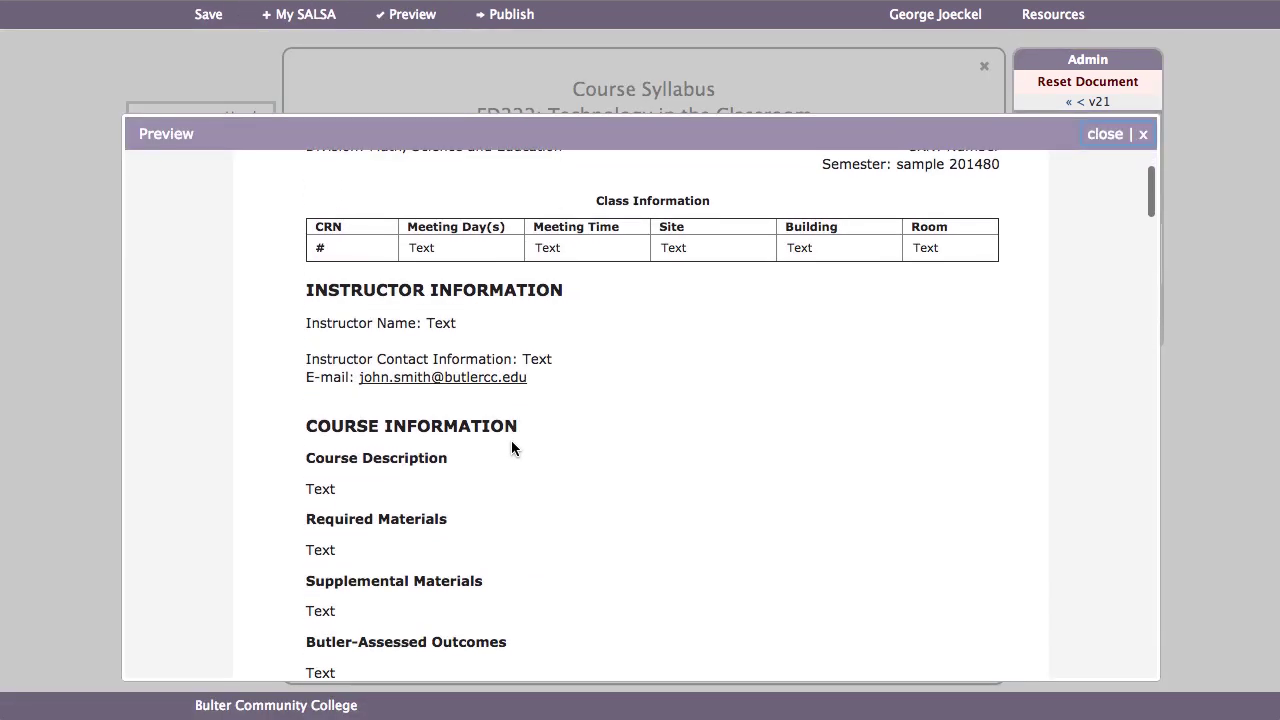
{"action": "scroll", "coordinate": [510, 445], "scroll_direction": "down", "scroll_amount": 6}
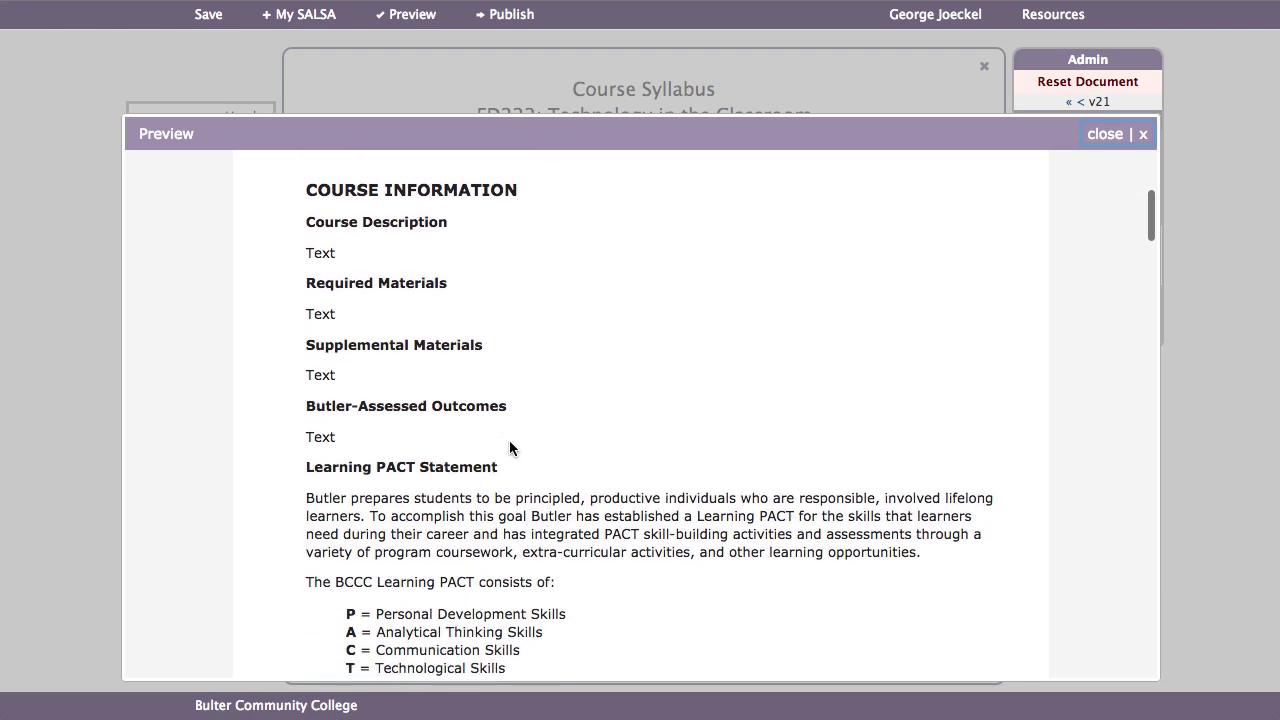
{"action": "scroll", "coordinate": [510, 443], "scroll_direction": "down", "scroll_amount": 6}
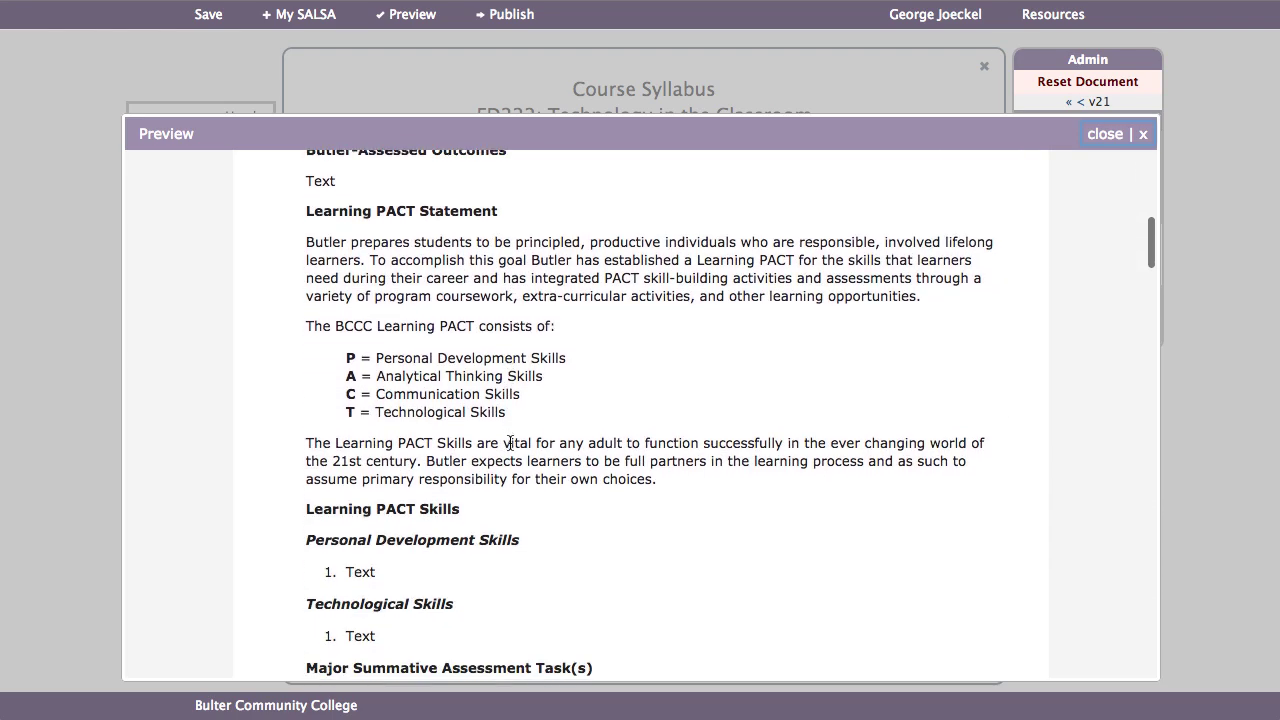
{"action": "scroll", "coordinate": [510, 443], "scroll_direction": "down", "scroll_amount": 5}
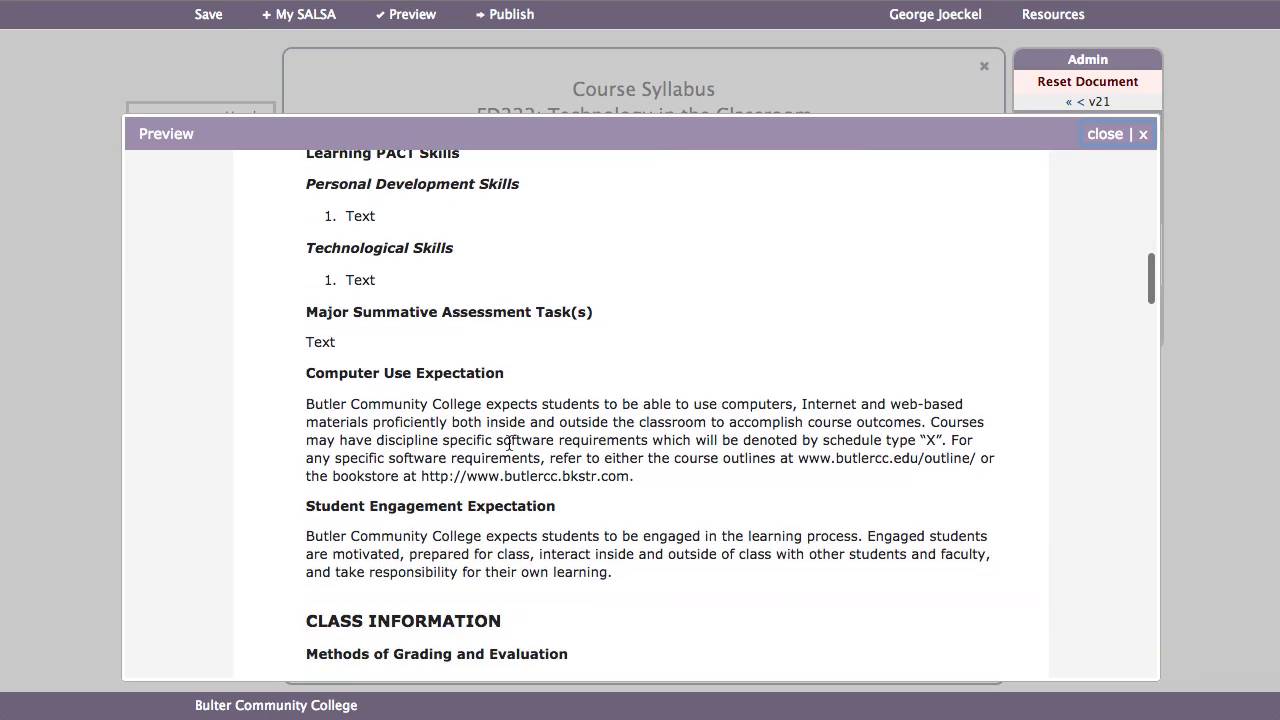
{"action": "scroll", "coordinate": [510, 443], "scroll_direction": "down", "scroll_amount": 2}
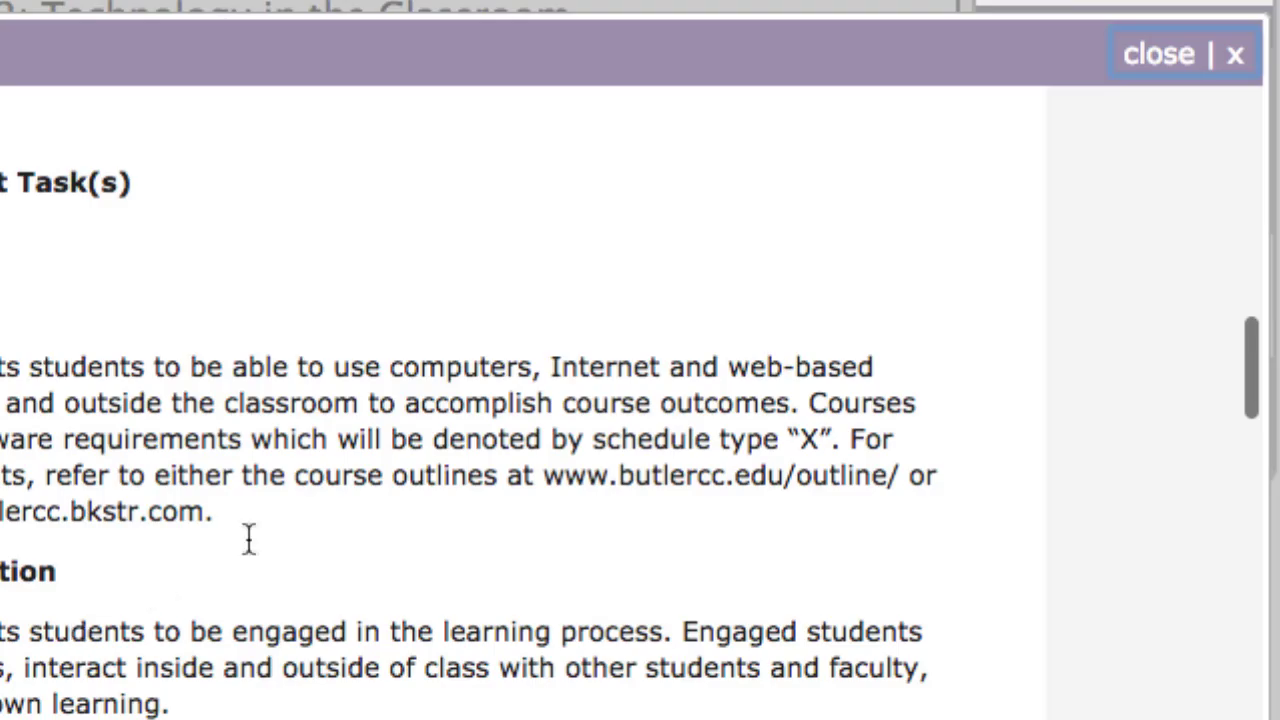
{"action": "left_click", "coordinate": [1160, 56]}
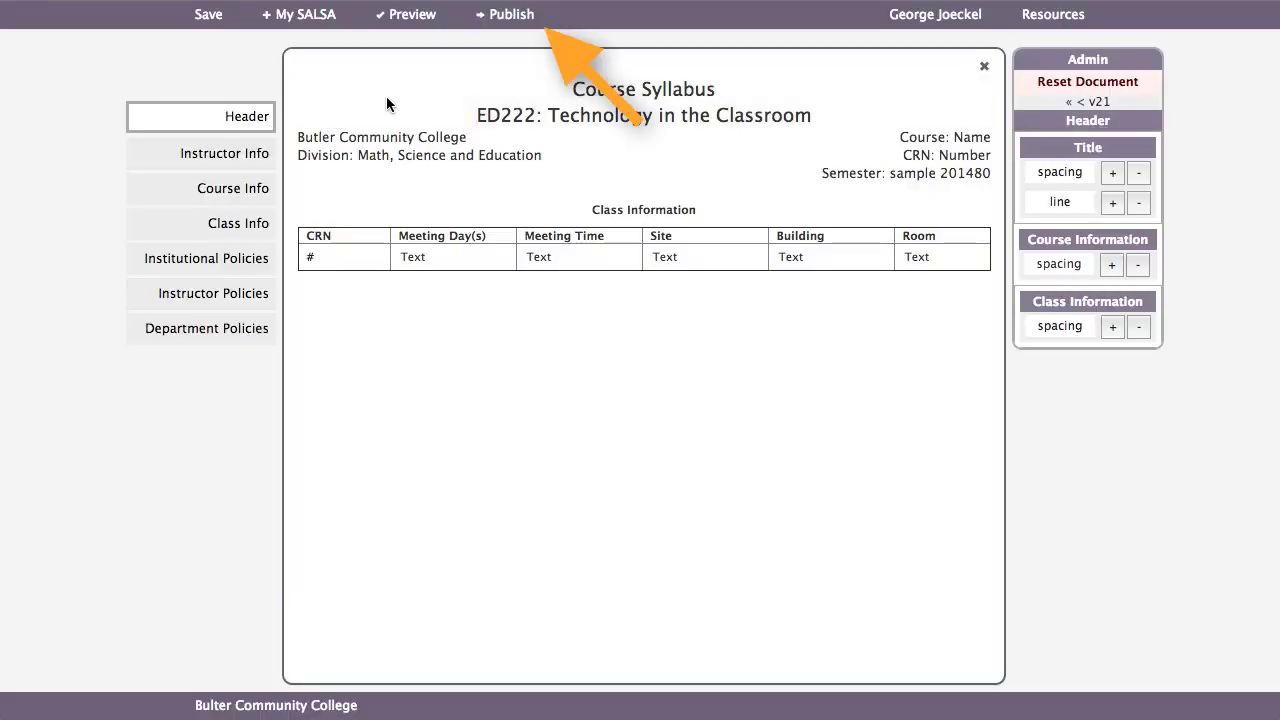
- Publish the ED222 syllabus to Canvas and close the Sent to Canvas confirmation
{"action": "left_click", "coordinate": [508, 18]}
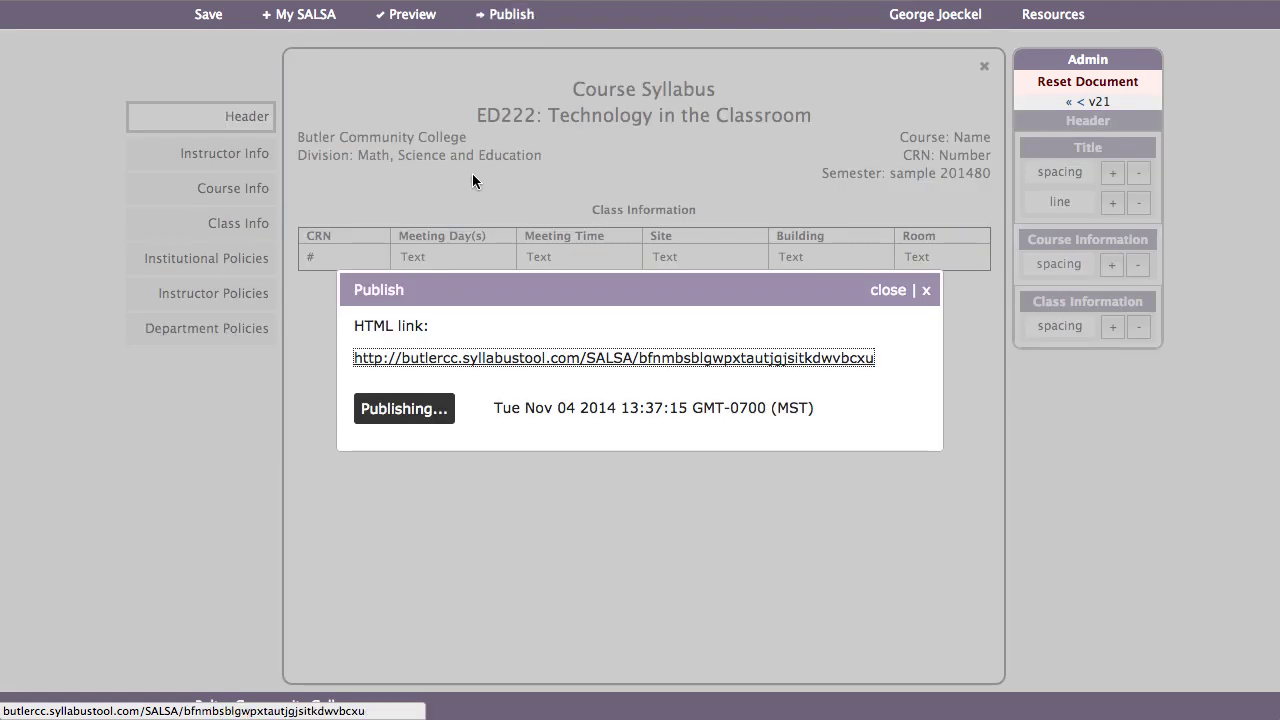
{"action": "left_click", "coordinate": [258, 322]}
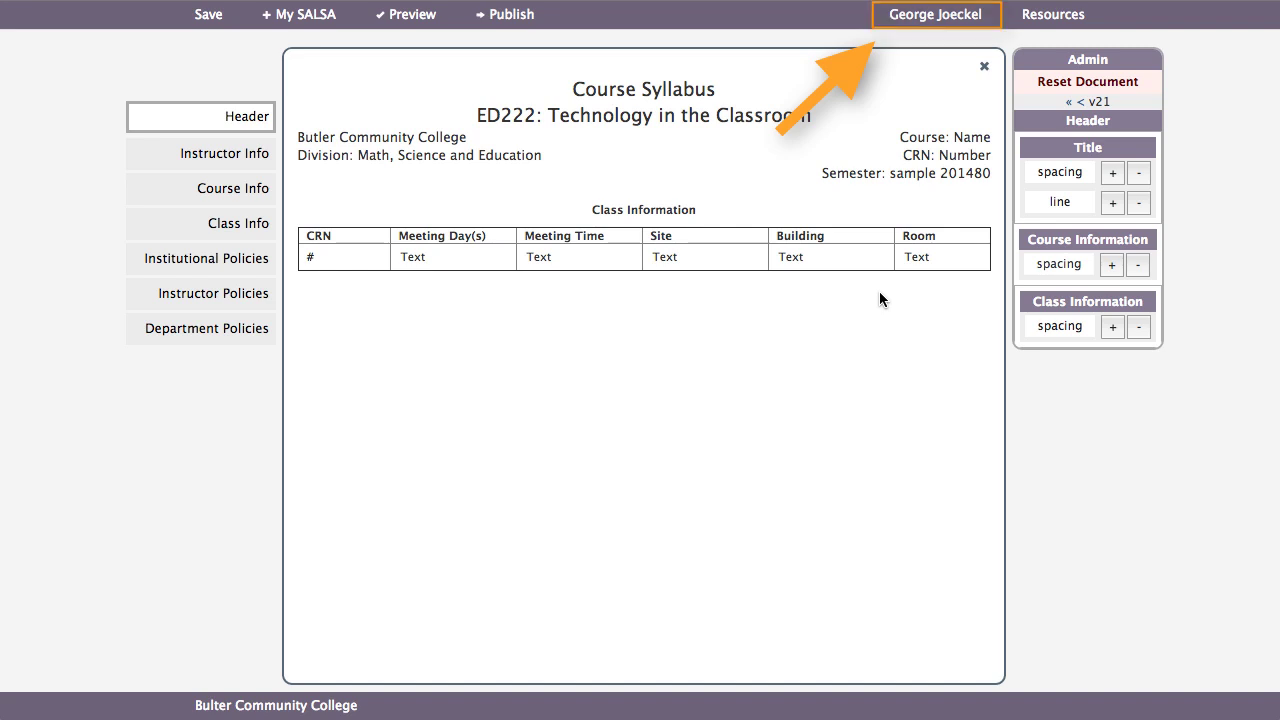
- Go to the Canvas syllabus page and open its Print HTML version in a new tab
{"action": "left_click", "coordinate": [932, 16]}
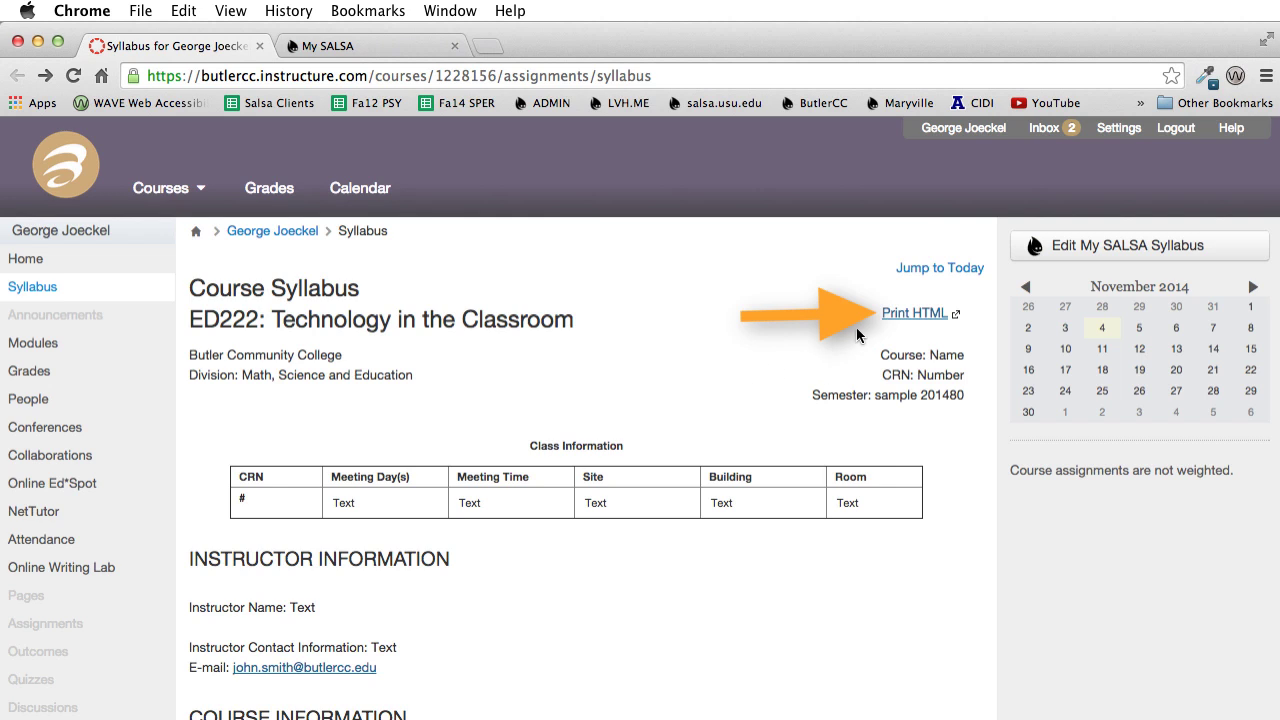
{"action": "left_click", "coordinate": [889, 318]}
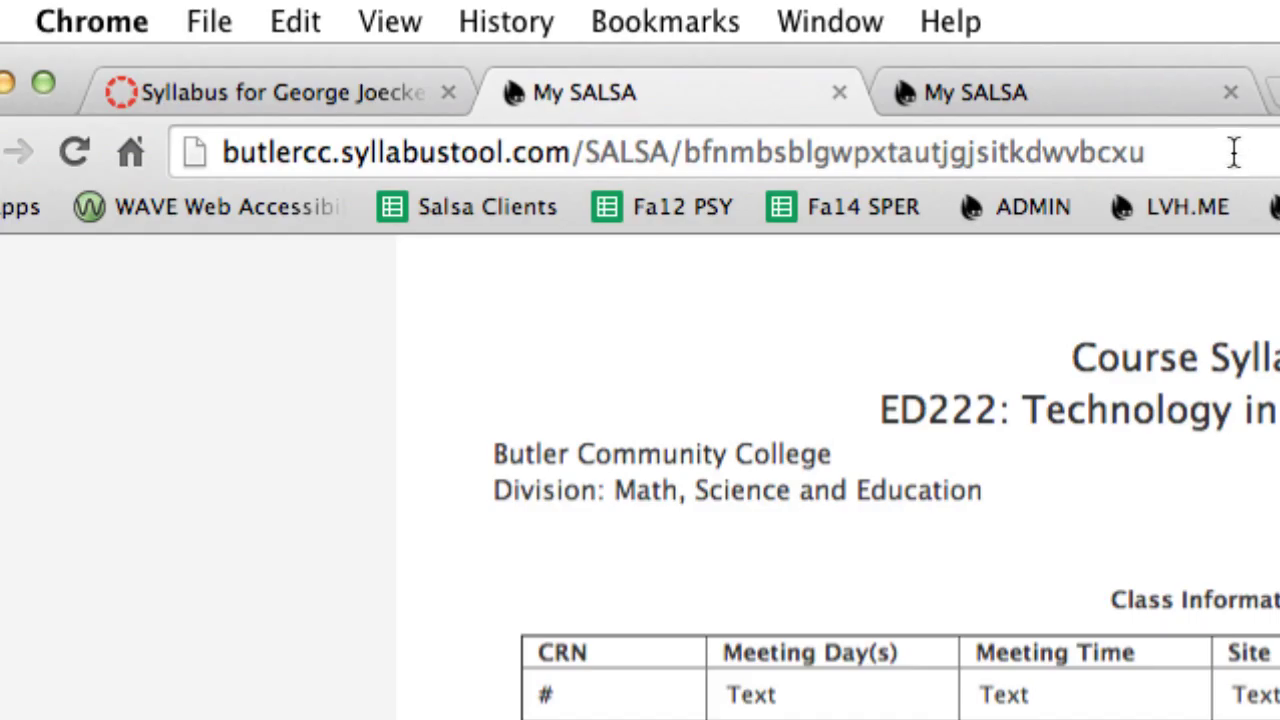
- Check the HTML syllabus's print settings without printing, then return to the Canvas syllabus tab
{"action": "left_click_drag", "start_coordinate": [1230, 151], "coordinate": [162, 165]}
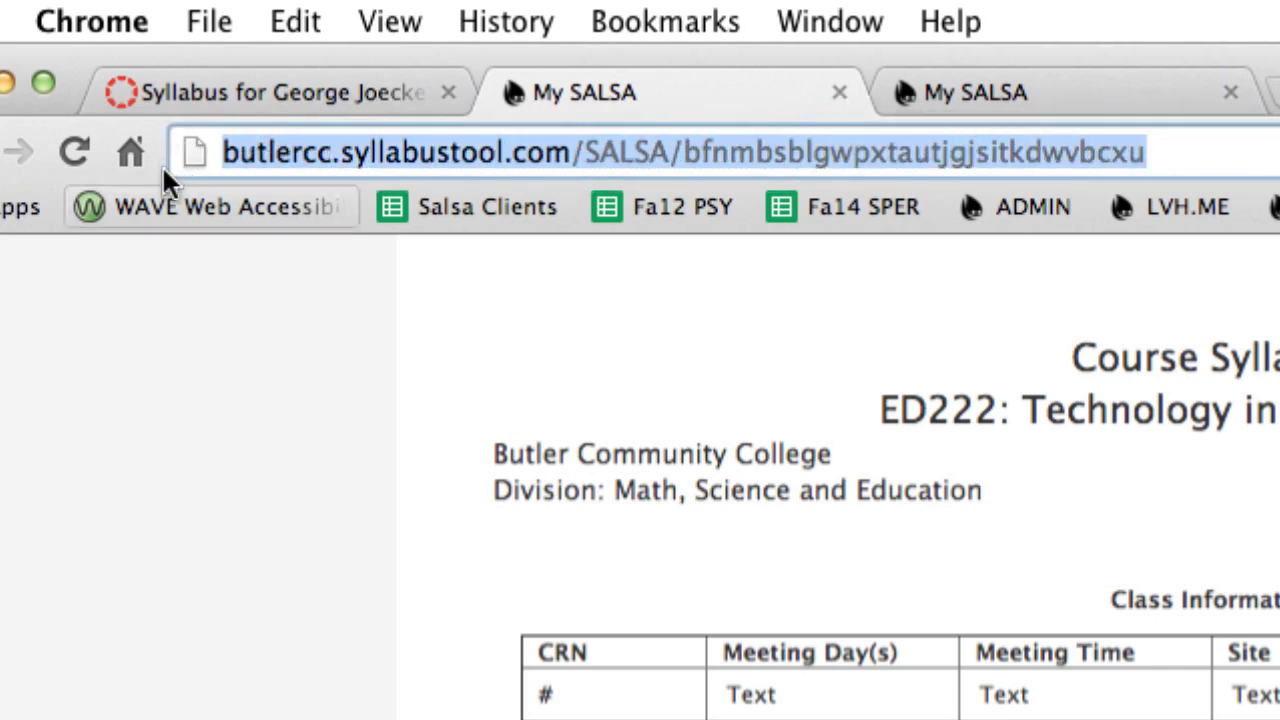
{"action": "left_click", "coordinate": [254, 415]}
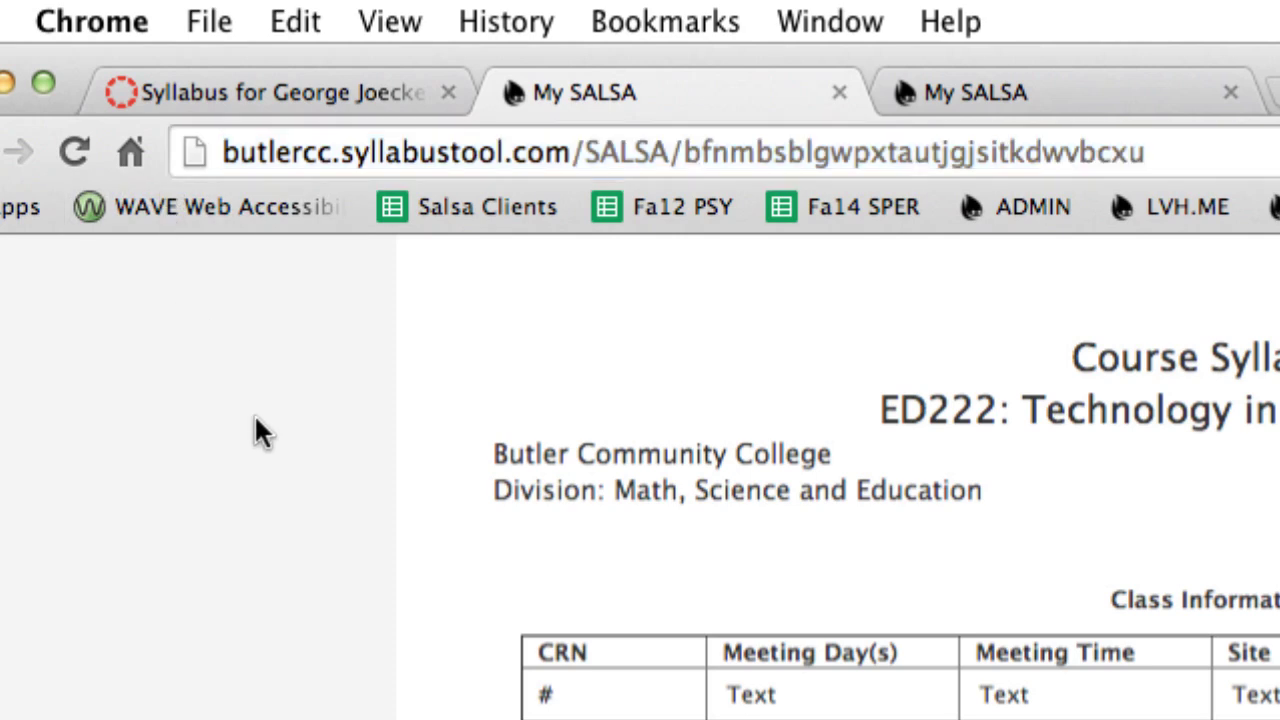
{"action": "left_click", "coordinate": [209, 22]}
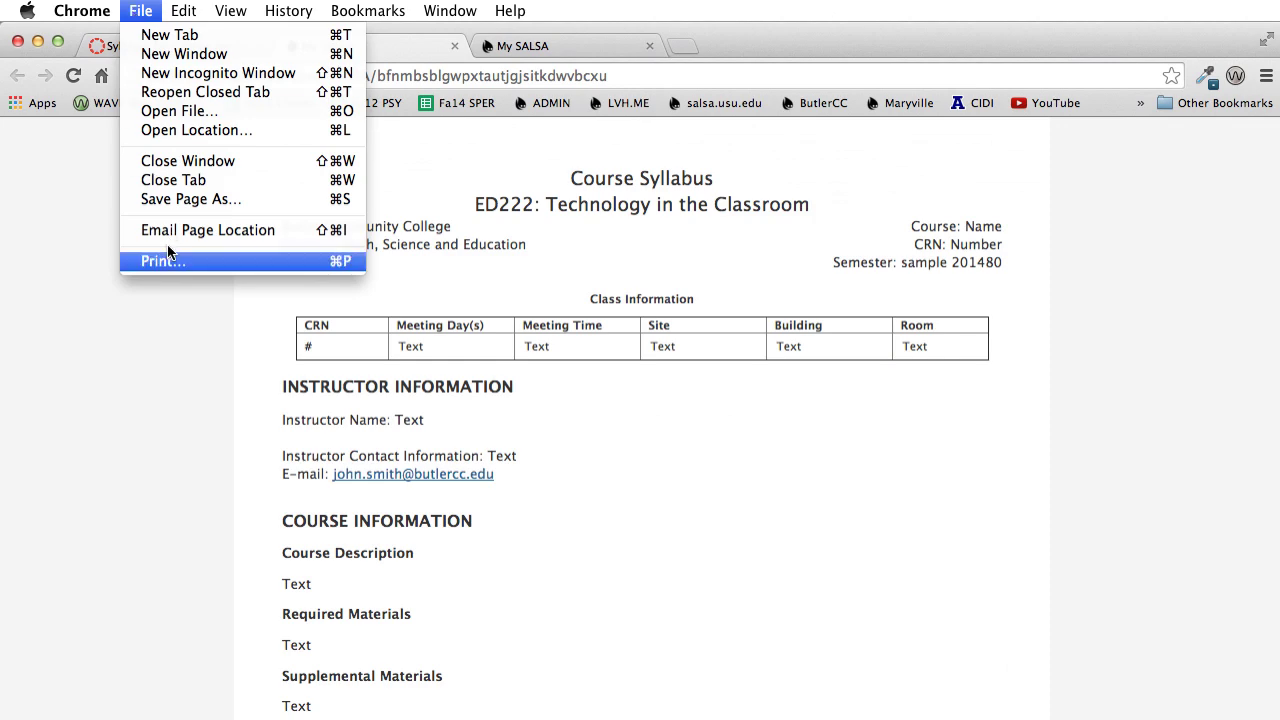
{"action": "left_click", "coordinate": [166, 262]}
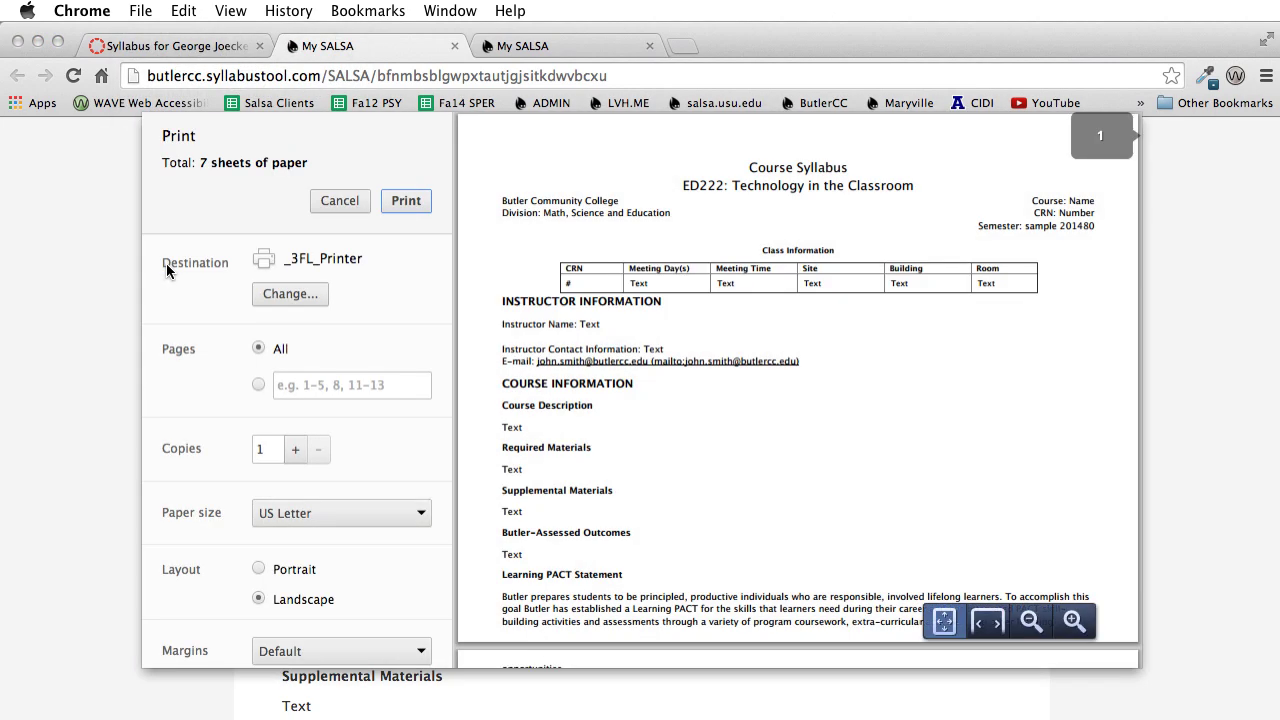
{"action": "key", "text": "Escape"}
{"action": "left_click", "coordinate": [190, 48]}
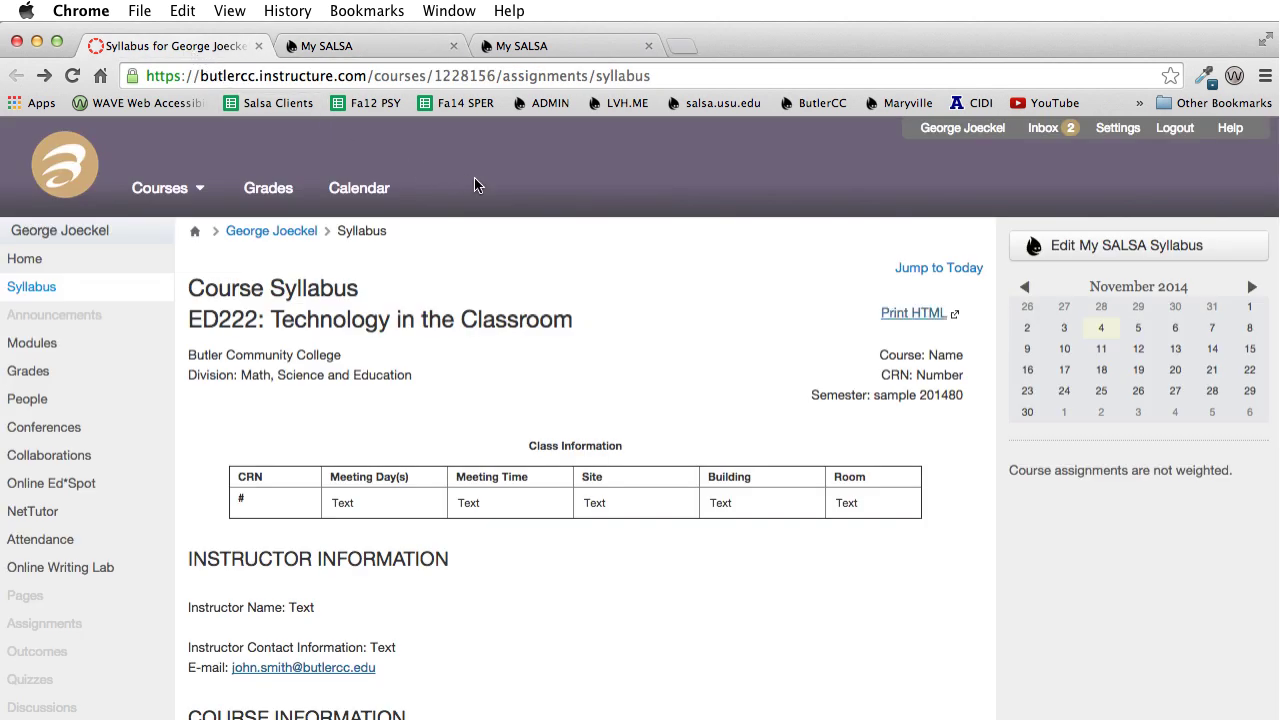
{"action": "left_click", "coordinate": [1063, 257]}
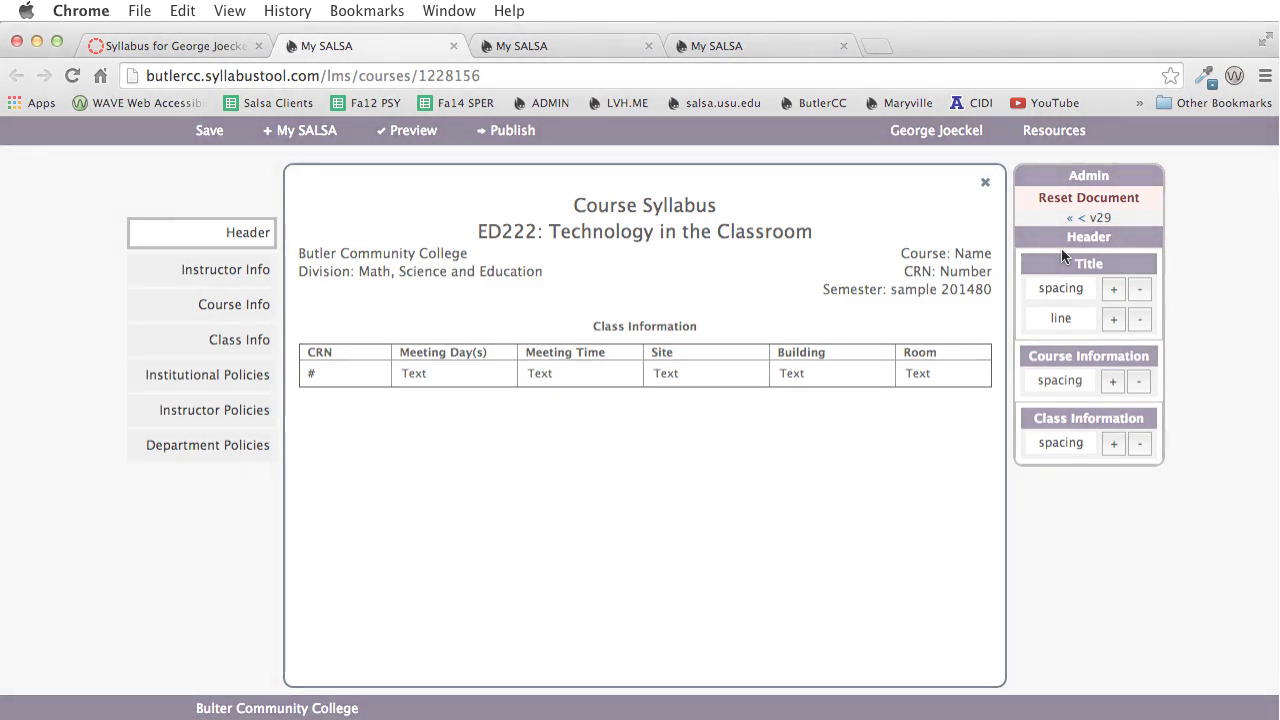